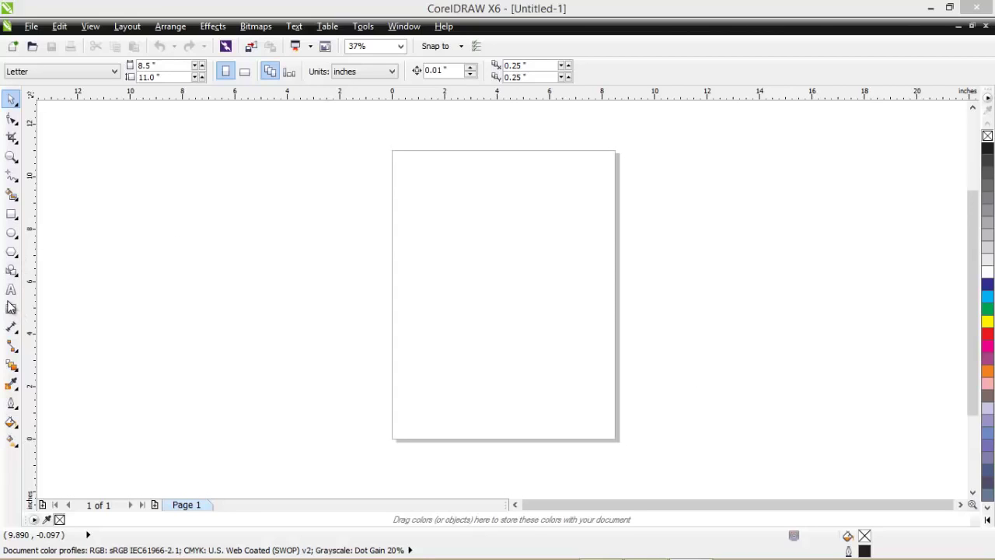
Add the artistic text TUTORIAL on the page, starting at about X 2.02 in, Y 5.63 in.
{"action": "left_click", "coordinate": [9, 293]}
{"action": "scroll", "coordinate": [528, 282], "scroll_direction": "up", "scroll_amount": 3}
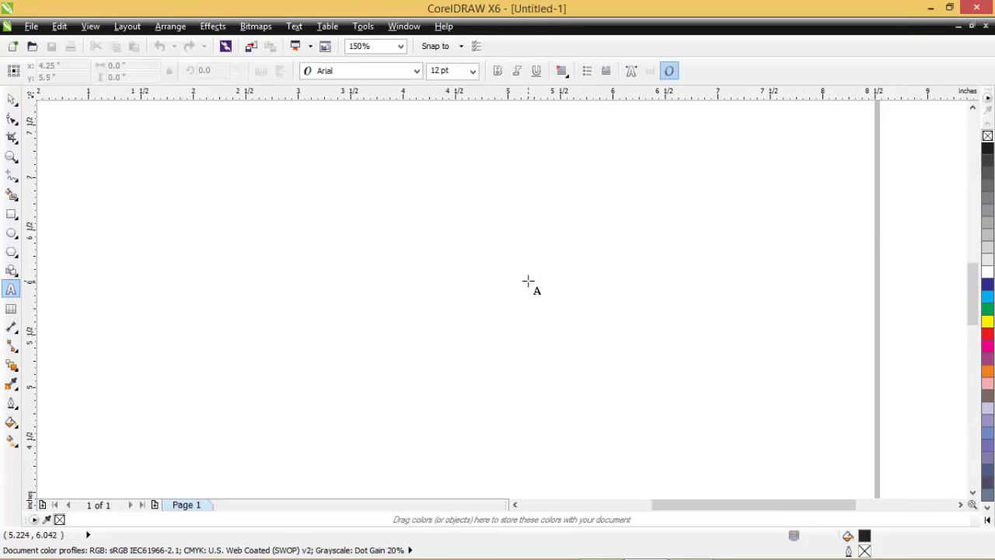
{"action": "scroll", "coordinate": [451, 349], "scroll_direction": "down", "scroll_amount": 1}
{"action": "scroll", "coordinate": [451, 349], "scroll_direction": "up", "scroll_amount": 2}
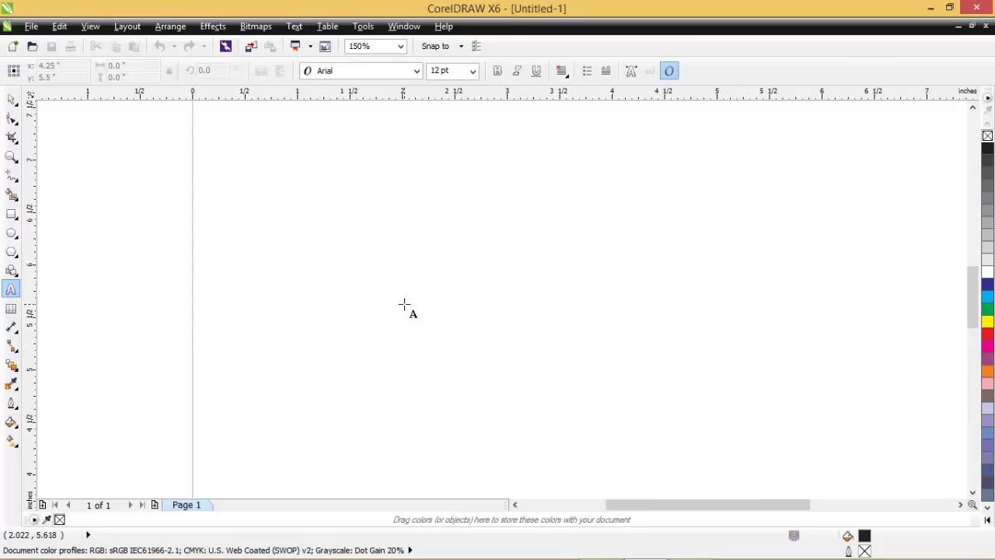
{"action": "left_click", "coordinate": [404, 308]}
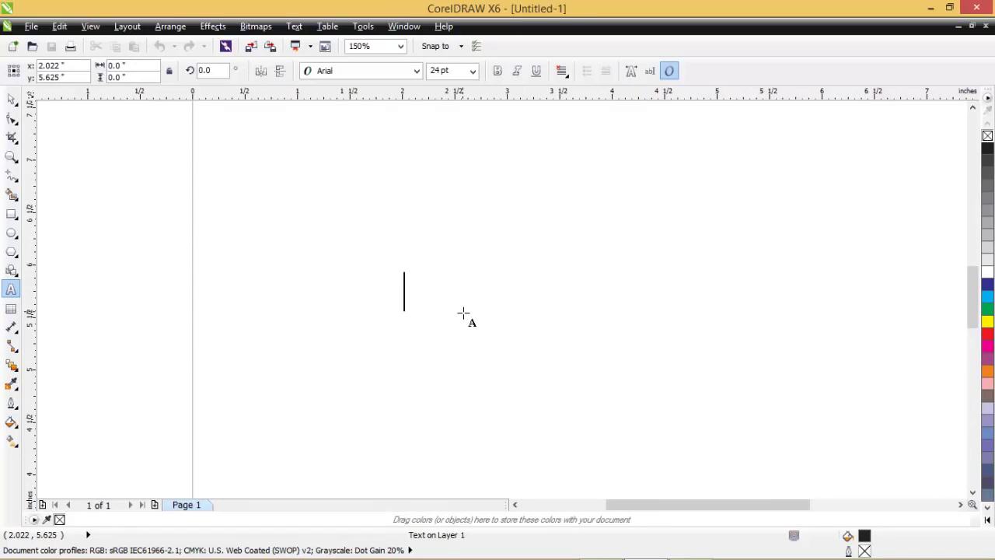
{"action": "scroll", "coordinate": [484, 311], "scroll_direction": "up", "scroll_amount": 1}
{"action": "scroll", "coordinate": [485, 310], "scroll_direction": "down", "scroll_amount": 1}
{"action": "type", "text": "TUT"}
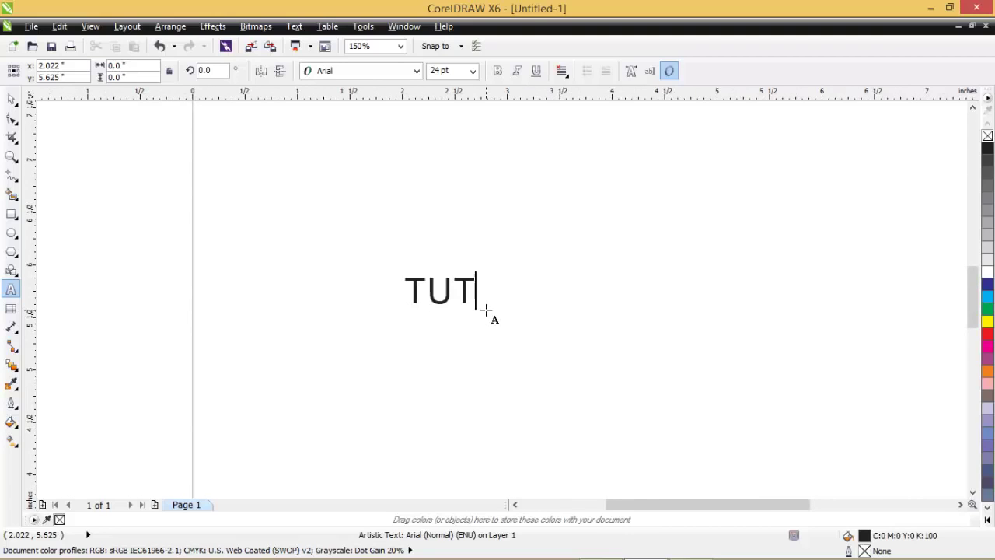
{"action": "type", "text": "ORIAL"}
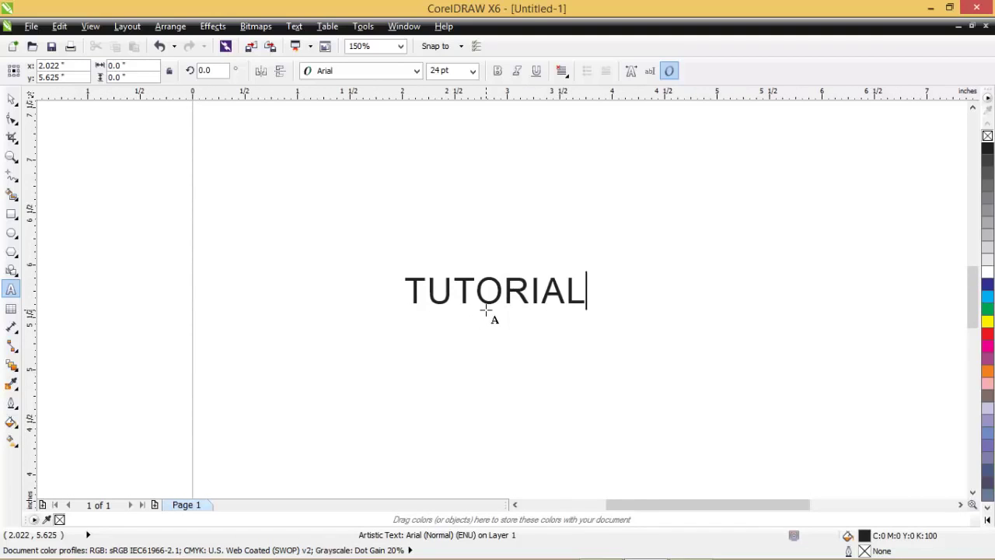
Set the whole TUTORIAL text in the Arial Black font.
{"action": "key", "text": "ctrl+a"}
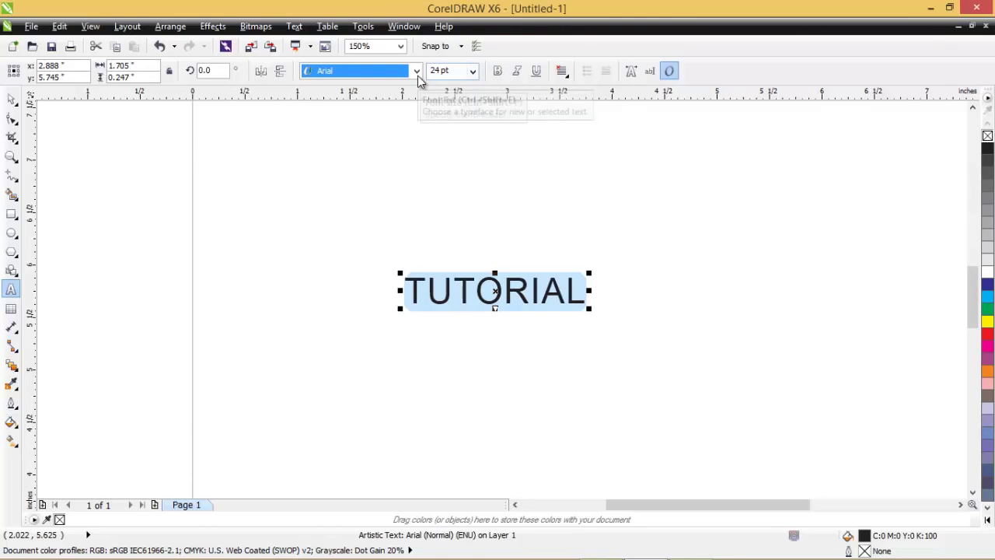
{"action": "left_click", "coordinate": [417, 76]}
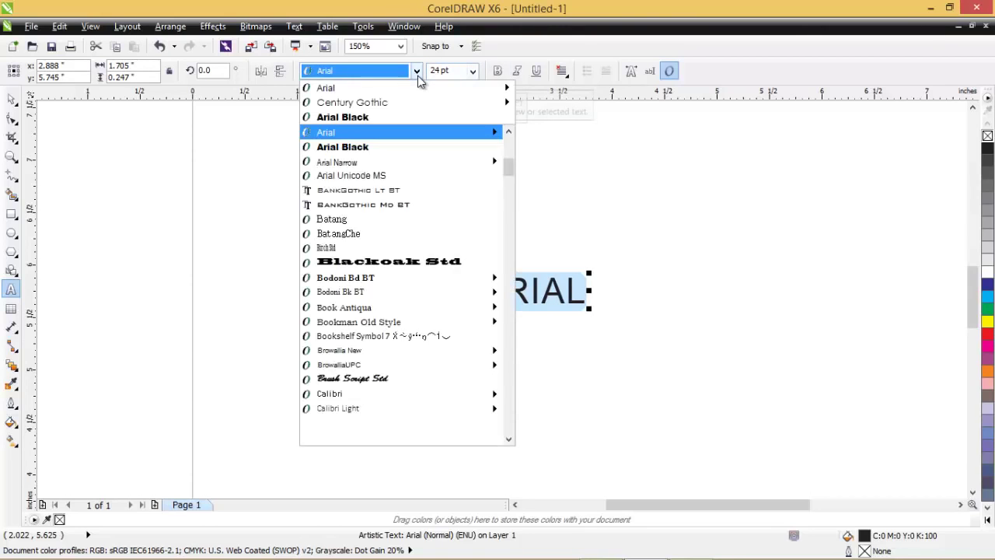
{"action": "left_click", "coordinate": [438, 117]}
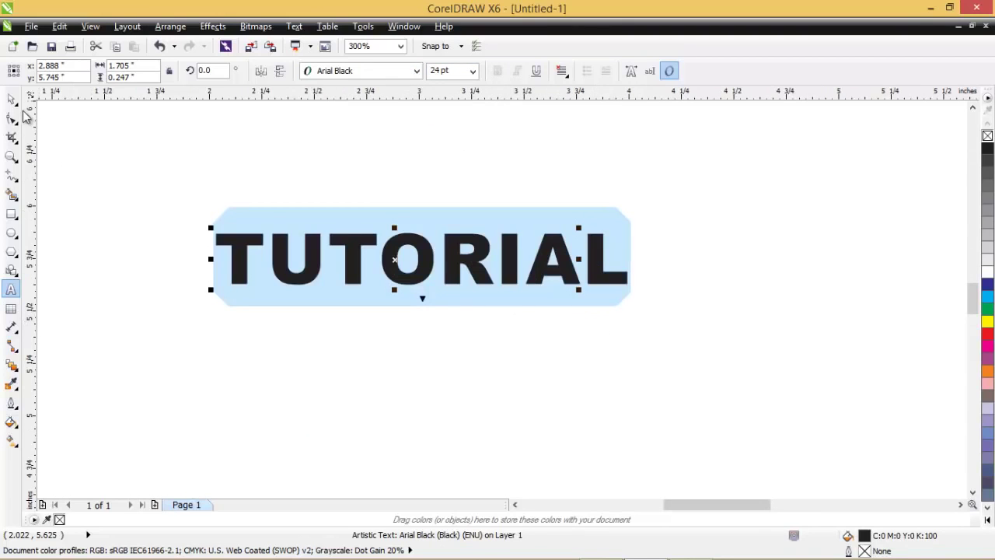
{"action": "left_click", "coordinate": [12, 98]}
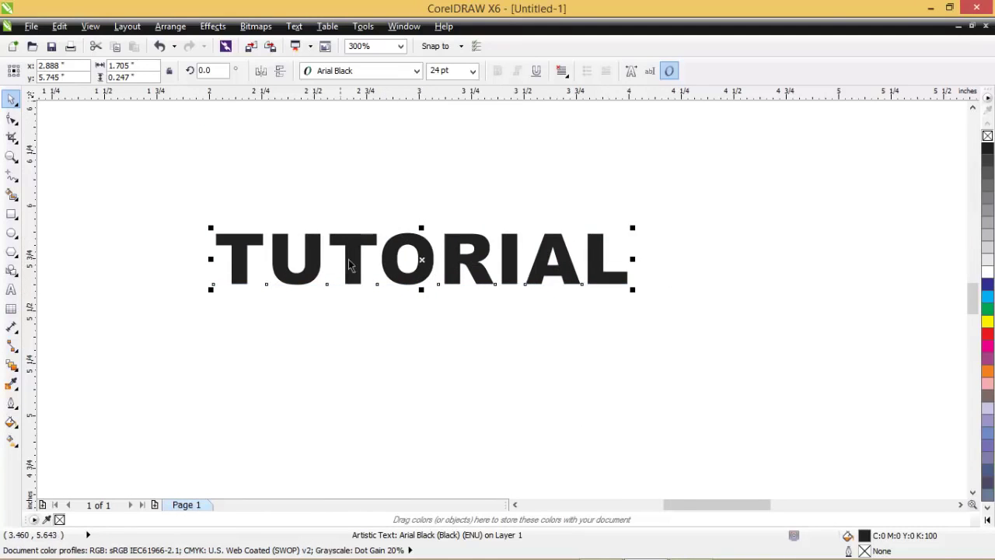
Tighten the letter spacing of TUTORIAL with the Shape tool so the word is about 1.71 in wide.
{"action": "left_click", "coordinate": [11, 119]}
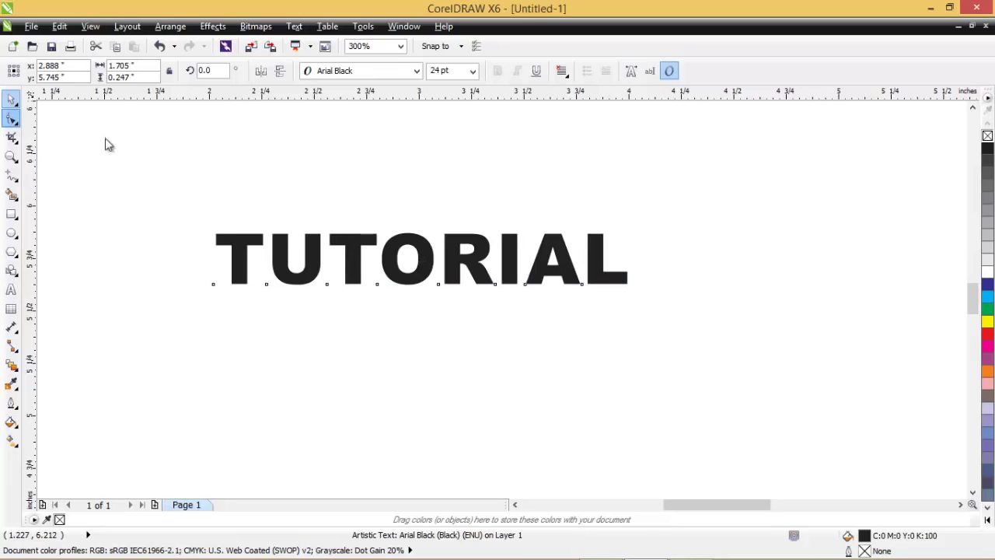
{"action": "left_click_drag", "start_coordinate": [634, 290], "coordinate": [574, 299]}
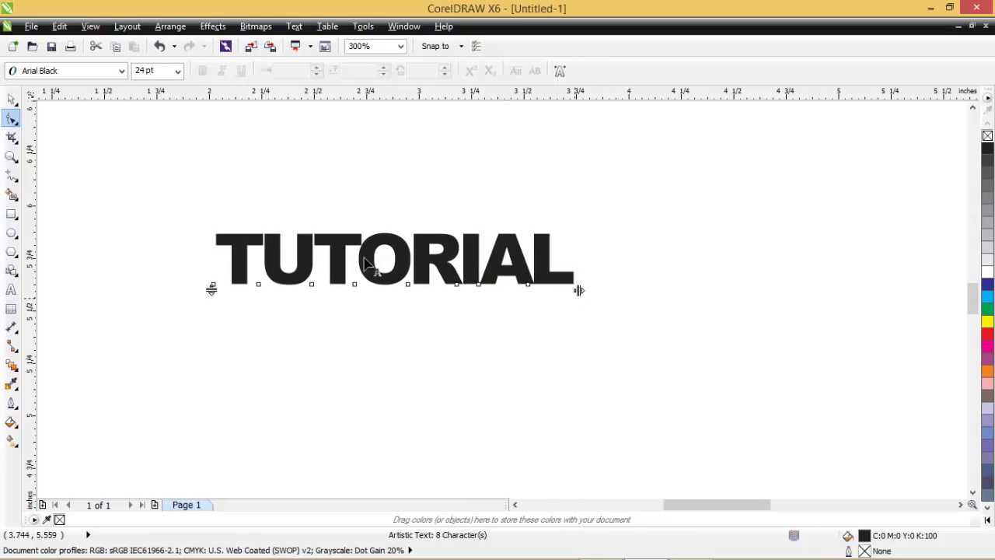
{"action": "left_click", "coordinate": [12, 100]}
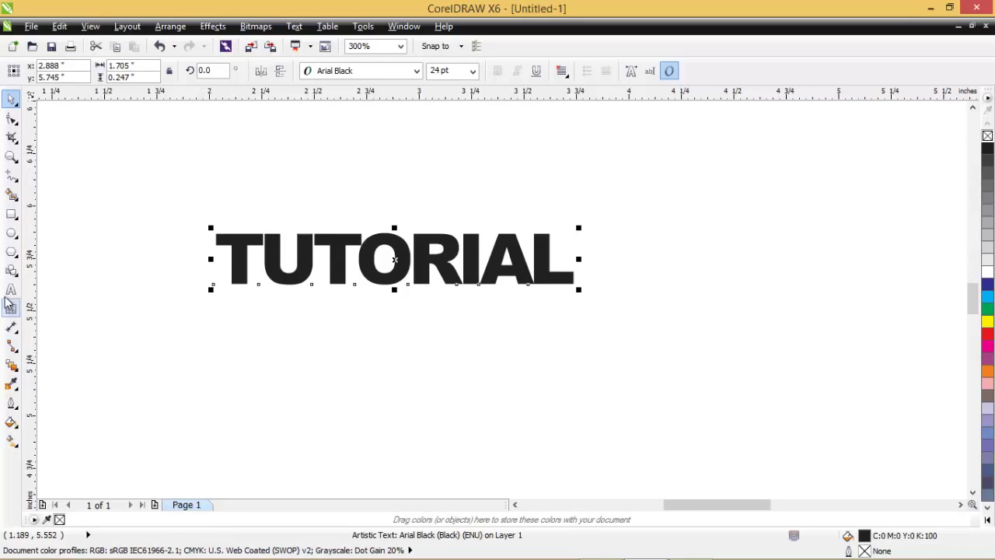
Draw a circle about 1.71 in across and centre it on the TUTORIAL text.
{"action": "key", "text": "F7"}
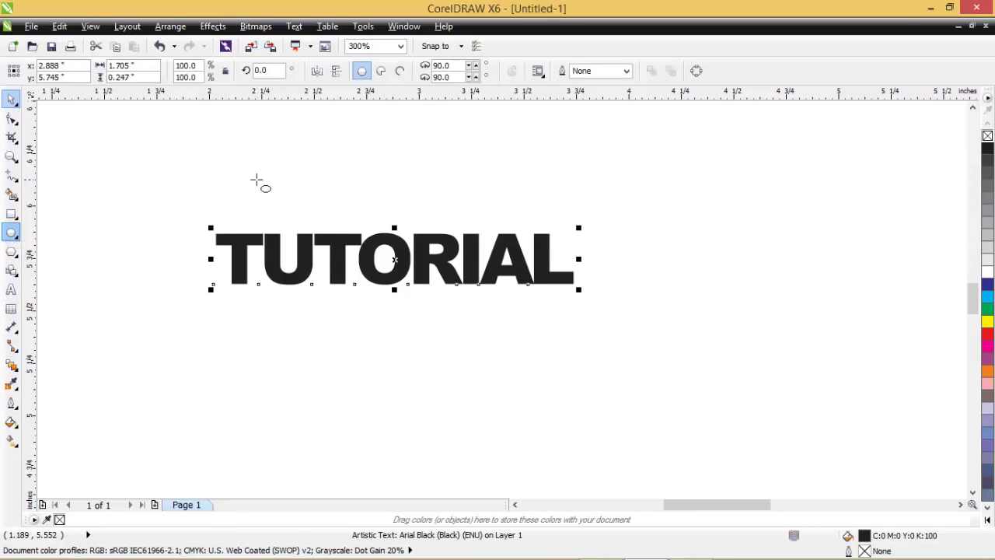
{"action": "left_click", "coordinate": [216, 168]}
{"action": "left_click_drag", "start_coordinate": [269, 220], "coordinate": [566, 458]}
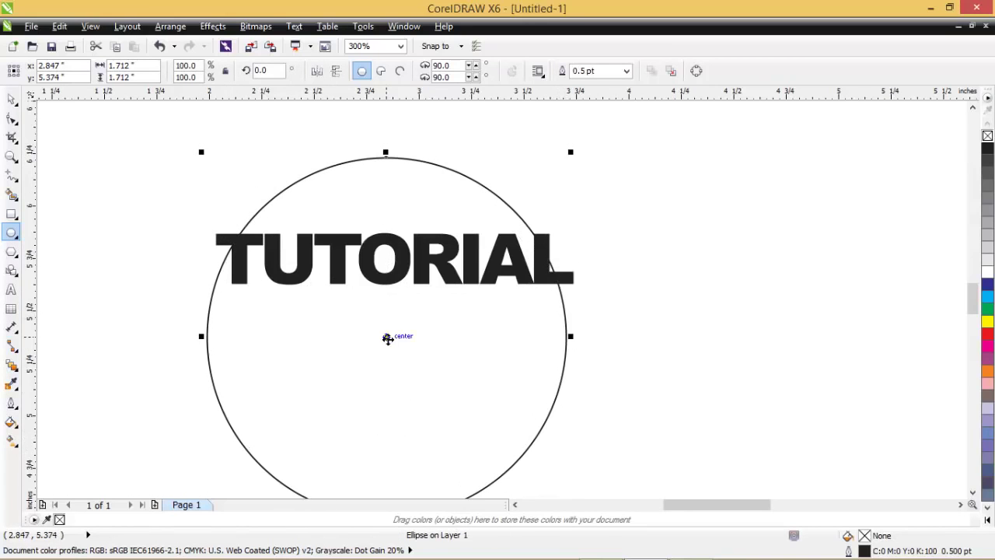
{"action": "left_click_drag", "start_coordinate": [387, 339], "coordinate": [394, 258]}
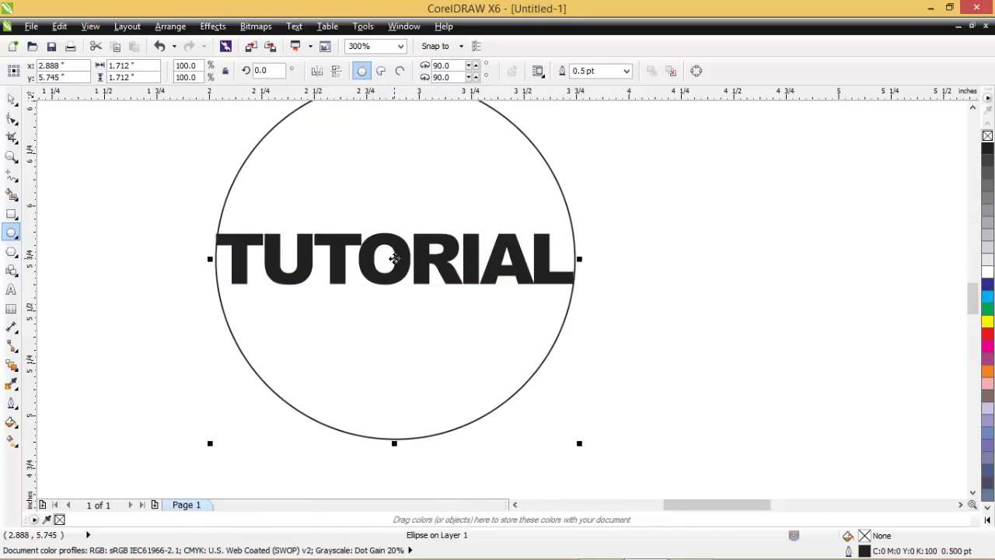
{"action": "scroll", "coordinate": [622, 420], "scroll_direction": "down", "scroll_amount": 1}
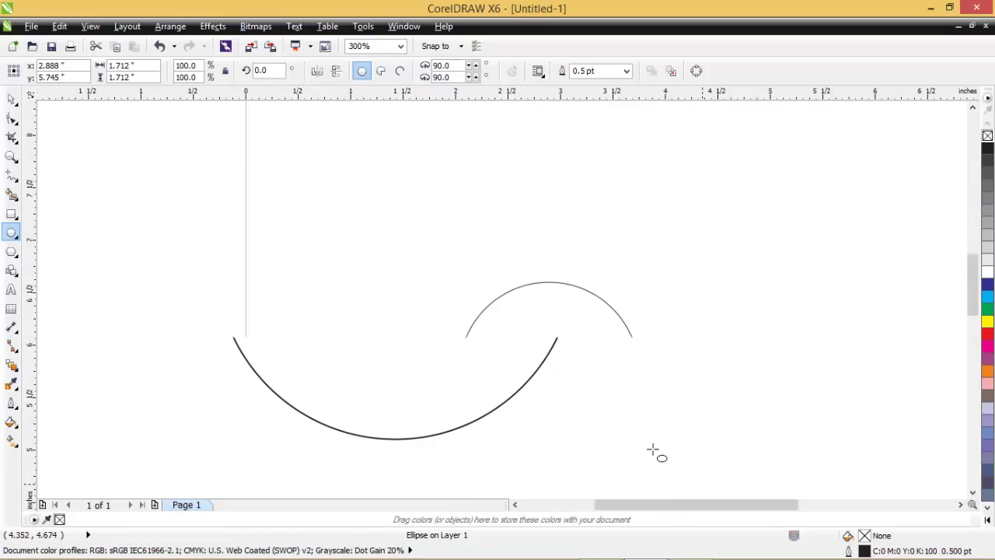
{"action": "scroll", "coordinate": [544, 358], "scroll_direction": "up", "scroll_amount": 1}
{"action": "scroll", "coordinate": [466, 325], "scroll_direction": "down", "scroll_amount": 1}
{"action": "scroll", "coordinate": [470, 324], "scroll_direction": "up", "scroll_amount": 1}
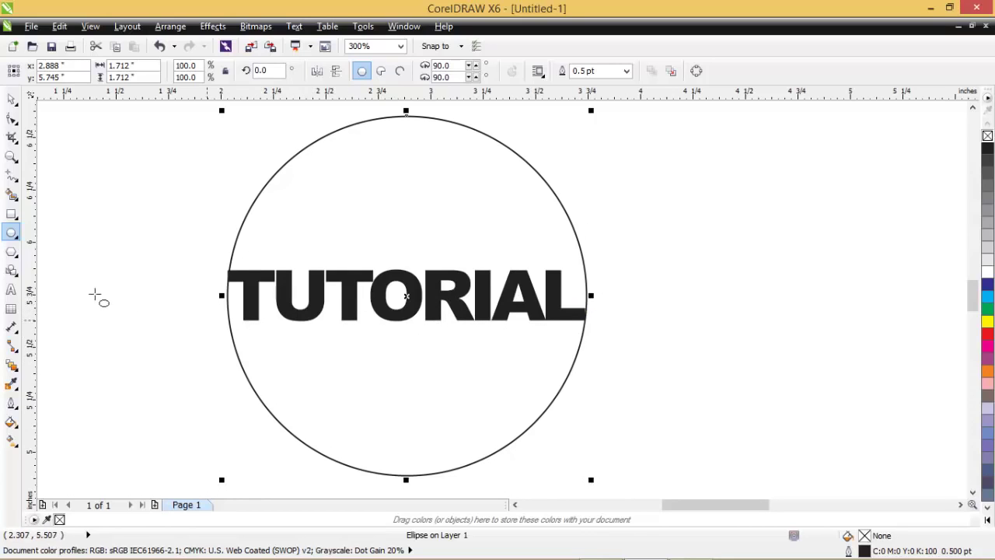
Apply a Fish Eye lens effect to the circle over the text.
{"action": "left_click", "coordinate": [12, 99]}
{"action": "left_click", "coordinate": [210, 26]}
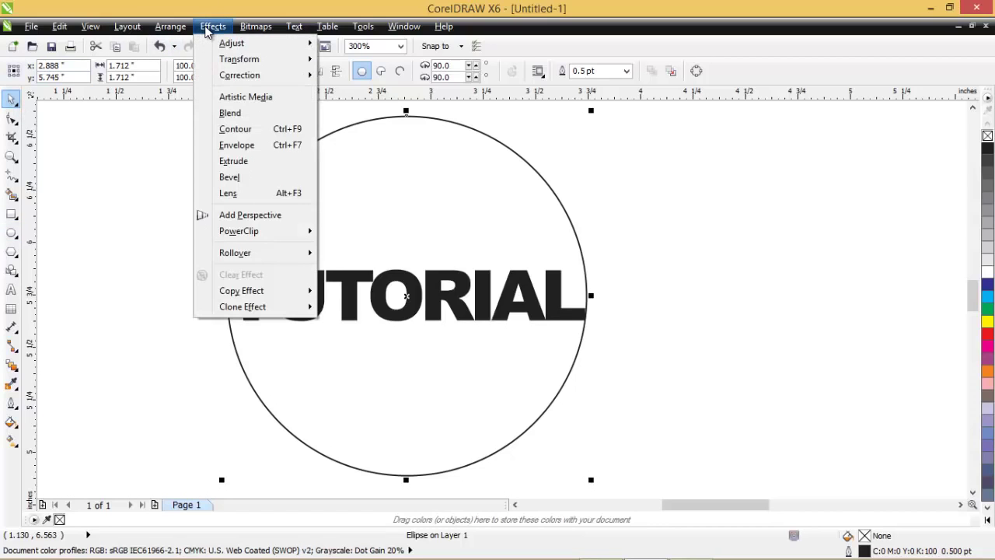
{"action": "left_click", "coordinate": [241, 194]}
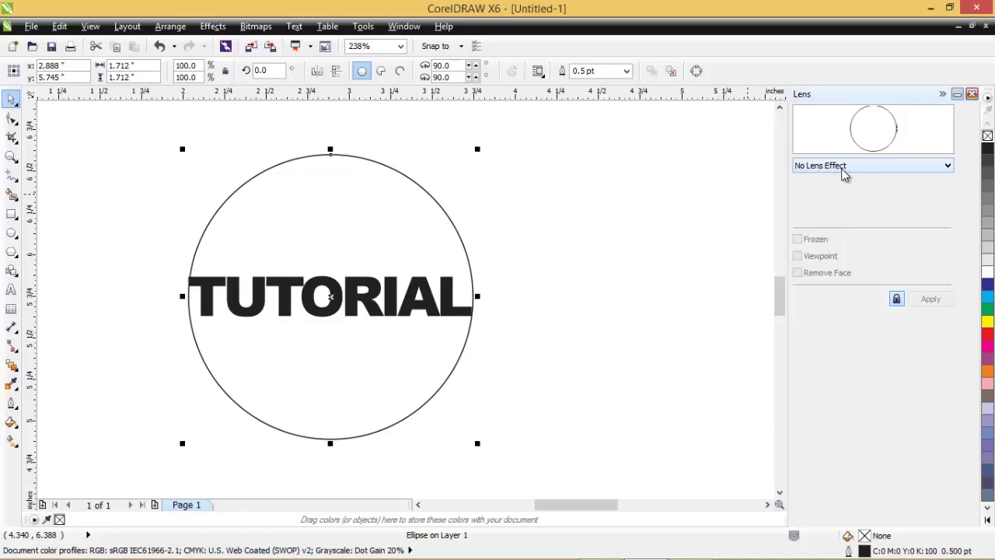
{"action": "left_click", "coordinate": [845, 171]}
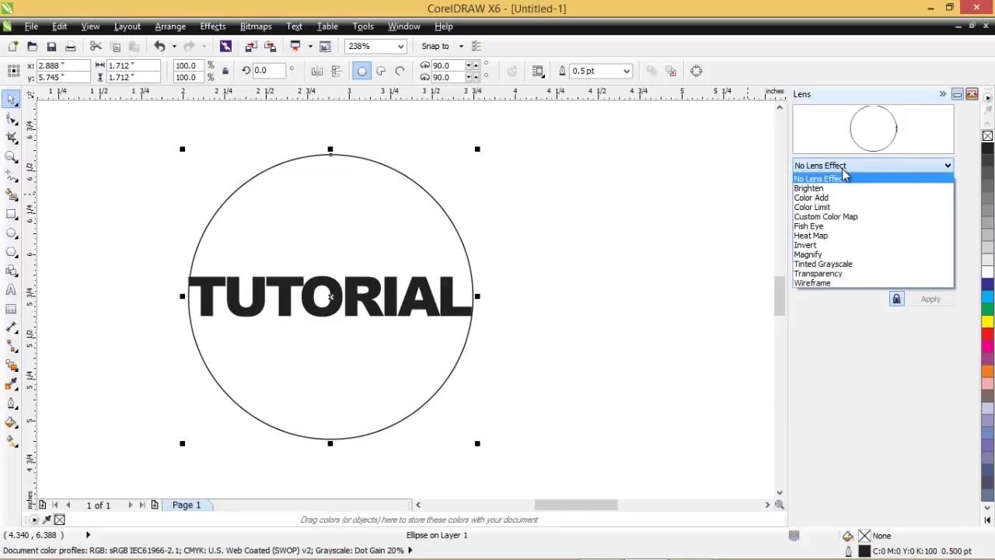
{"action": "left_click", "coordinate": [854, 230]}
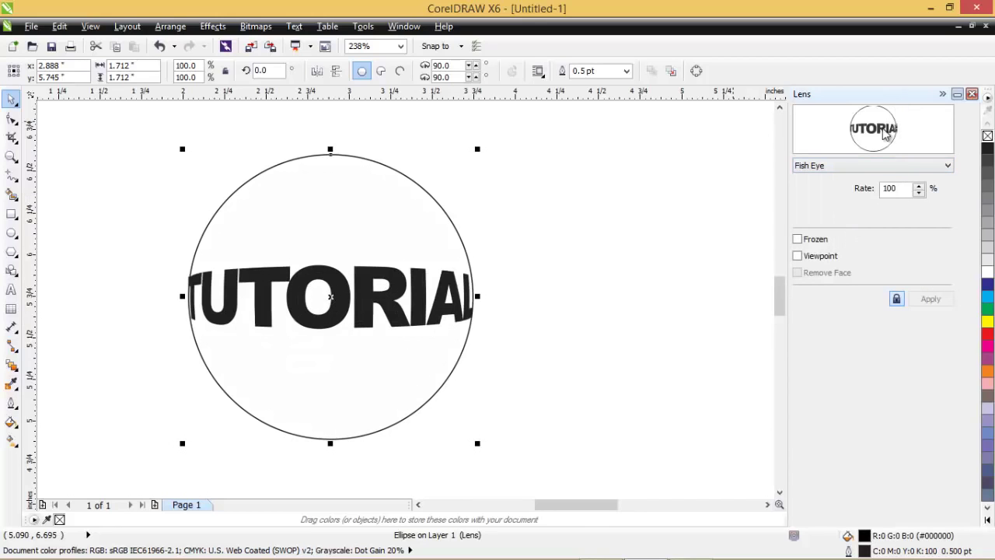
Set the Fish Eye lens rate to 120%.
{"action": "left_click", "coordinate": [919, 187]}
{"action": "left_click", "coordinate": [919, 187]}
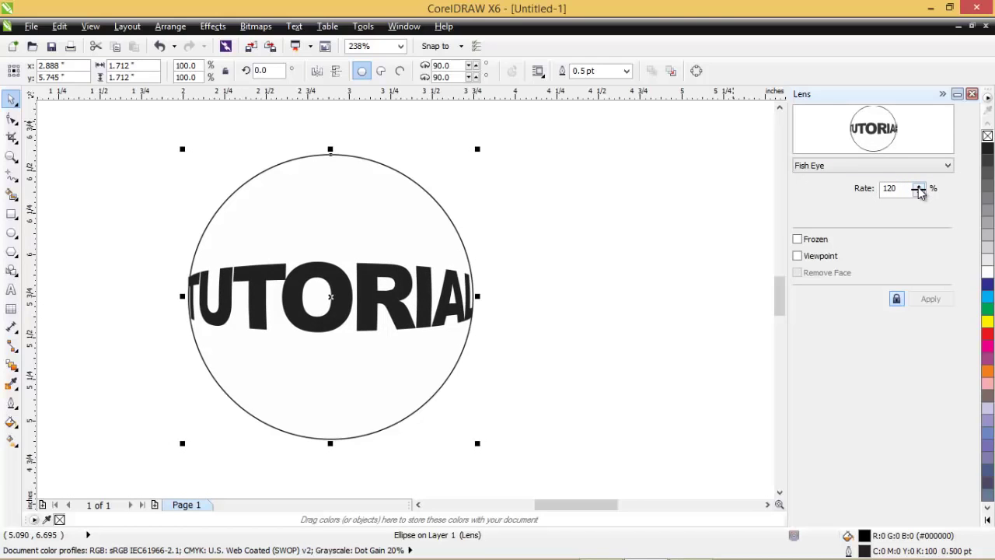
{"action": "left_click", "coordinate": [924, 196]}
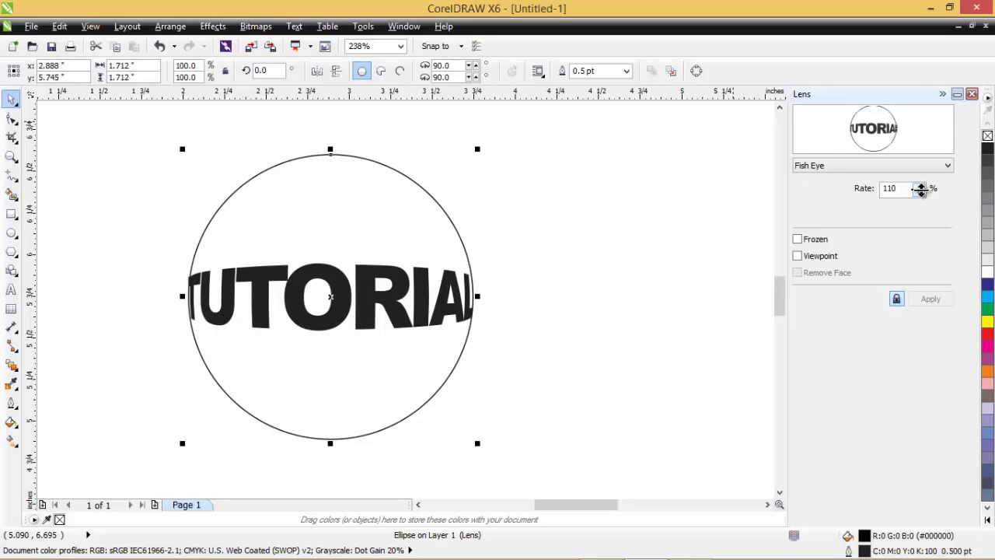
{"action": "left_click", "coordinate": [920, 188]}
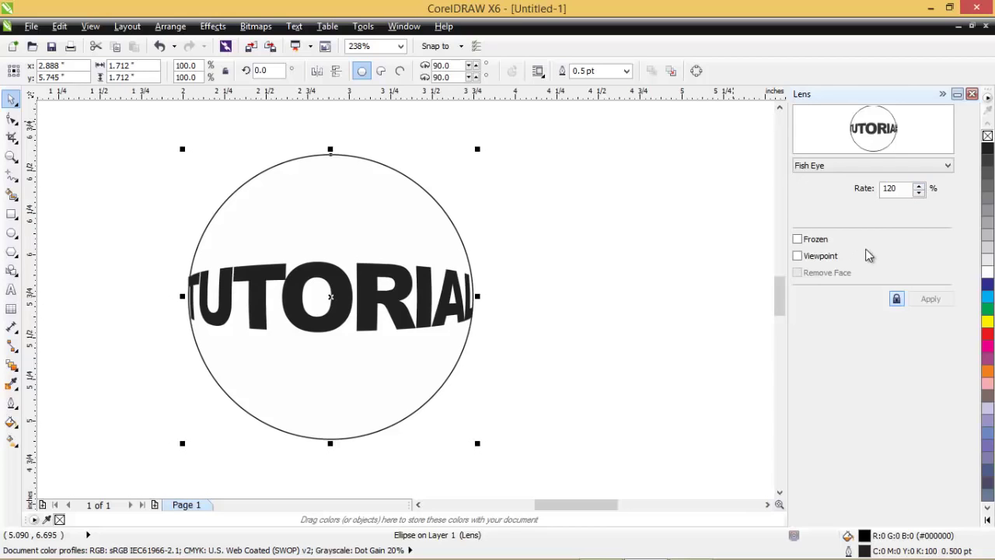
Turn on the lens Viewpoint option and lower the viewpoint's Y position to shift the warped text upward in the circle.
{"action": "left_click", "coordinate": [797, 258]}
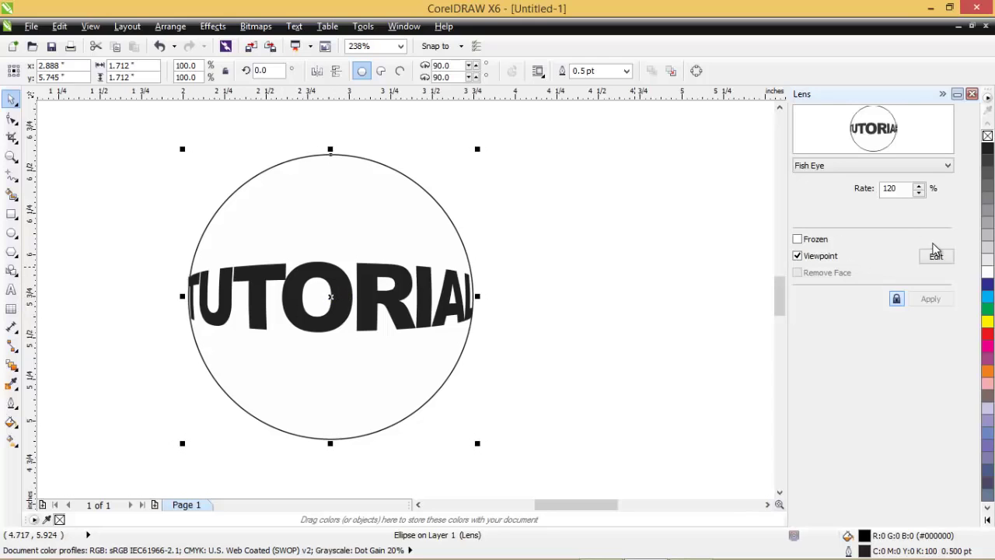
{"action": "left_click", "coordinate": [936, 258]}
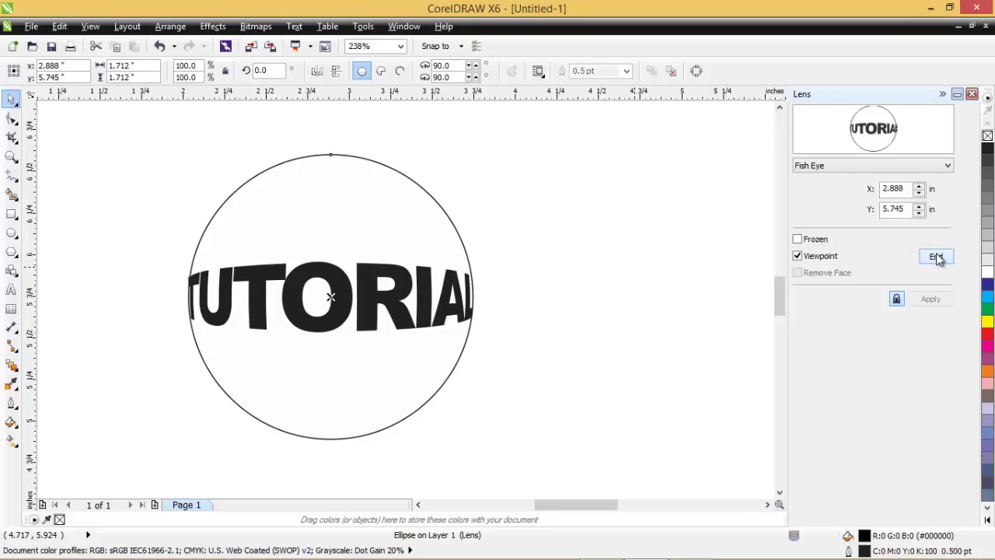
{"action": "left_click", "coordinate": [919, 214]}
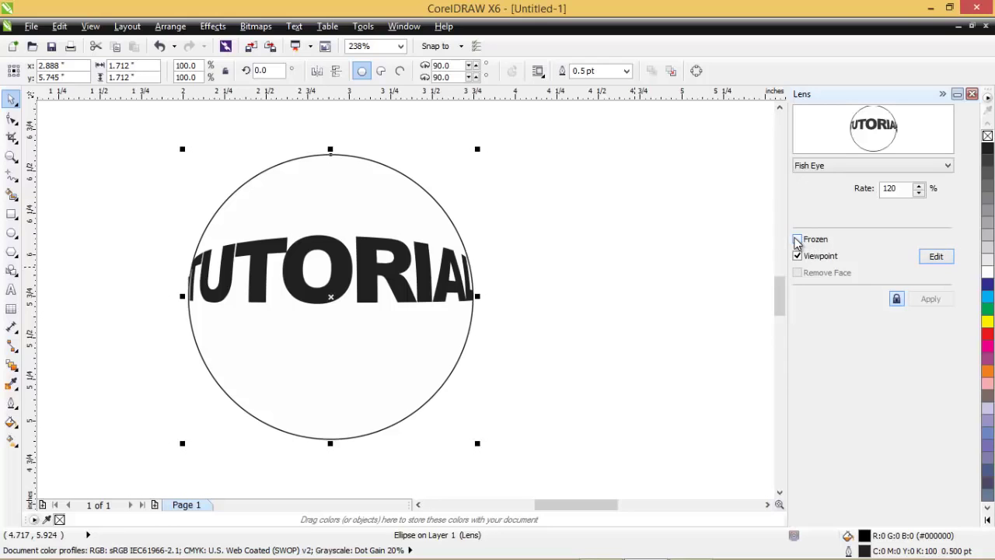
Freeze the Fish Eye lens, unlock manual applying and apply the lens settings.
{"action": "left_click", "coordinate": [797, 240]}
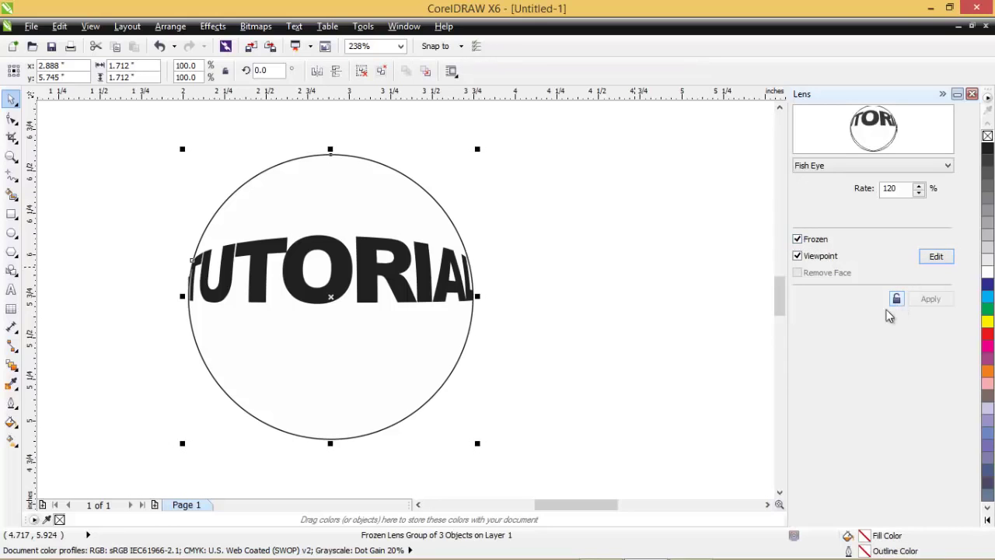
{"action": "left_click", "coordinate": [931, 300]}
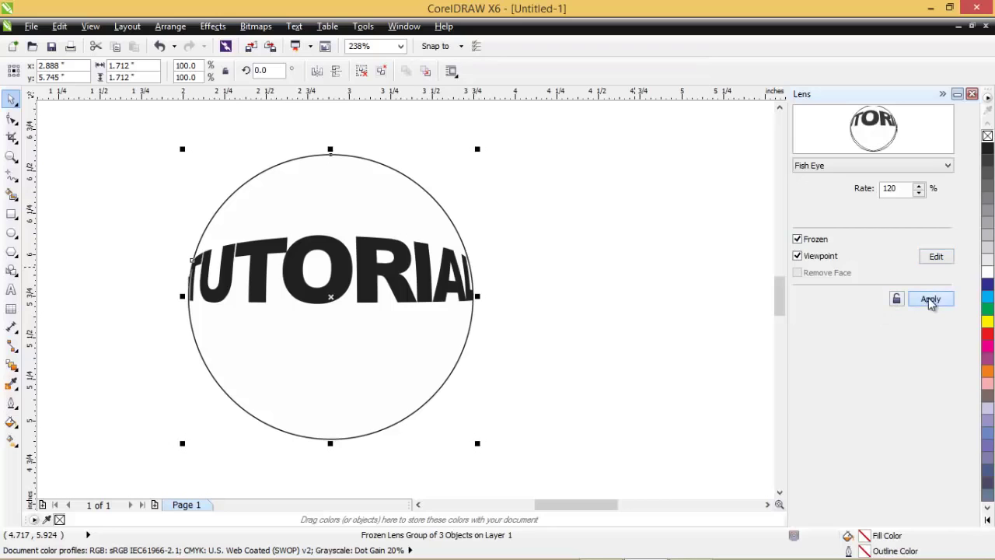
{"action": "scroll", "coordinate": [384, 362], "scroll_direction": "down", "scroll_amount": 3}
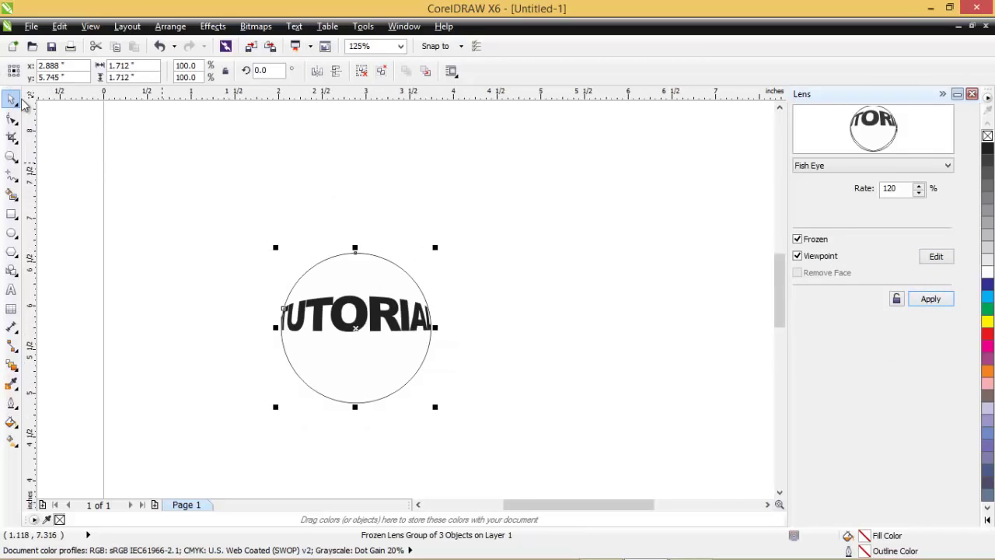
{"action": "key", "text": "Escape"}
Move the frozen lens group off the original text to about X 5.34 in, Y 6.15 in, and delete the original TUTORIAL text.
{"action": "left_click", "coordinate": [309, 308]}
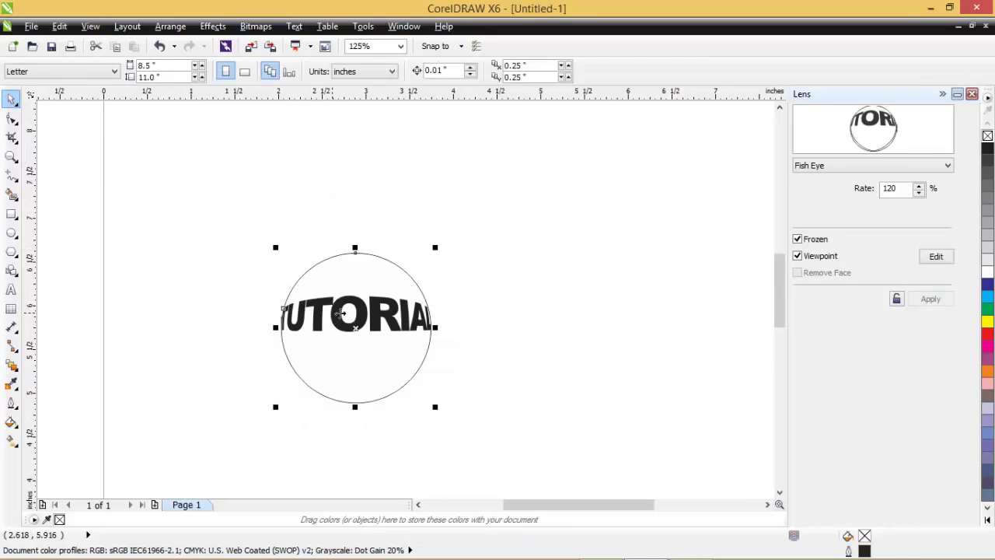
{"action": "left_click_drag", "start_coordinate": [398, 300], "coordinate": [611, 264]}
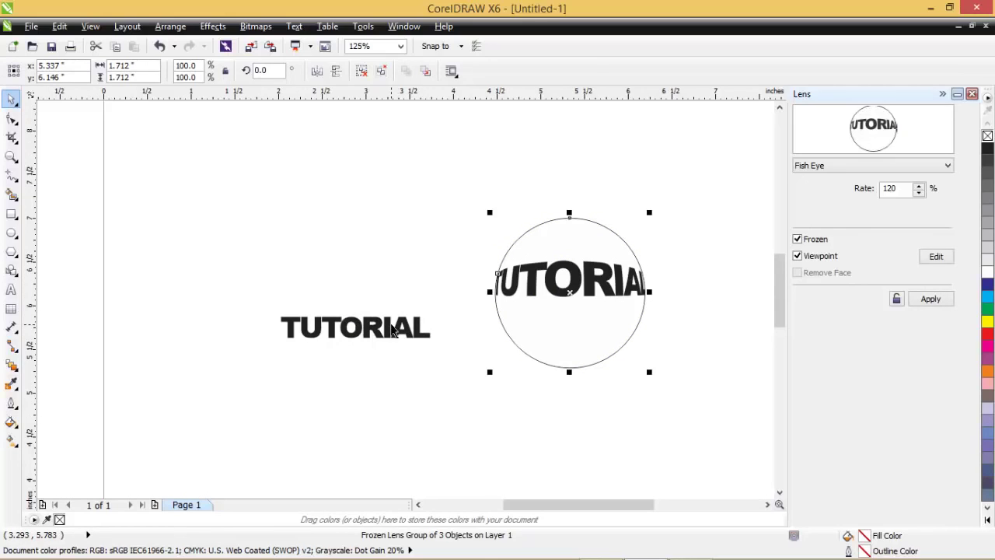
{"action": "left_click", "coordinate": [393, 328]}
{"action": "key", "text": "Delete"}
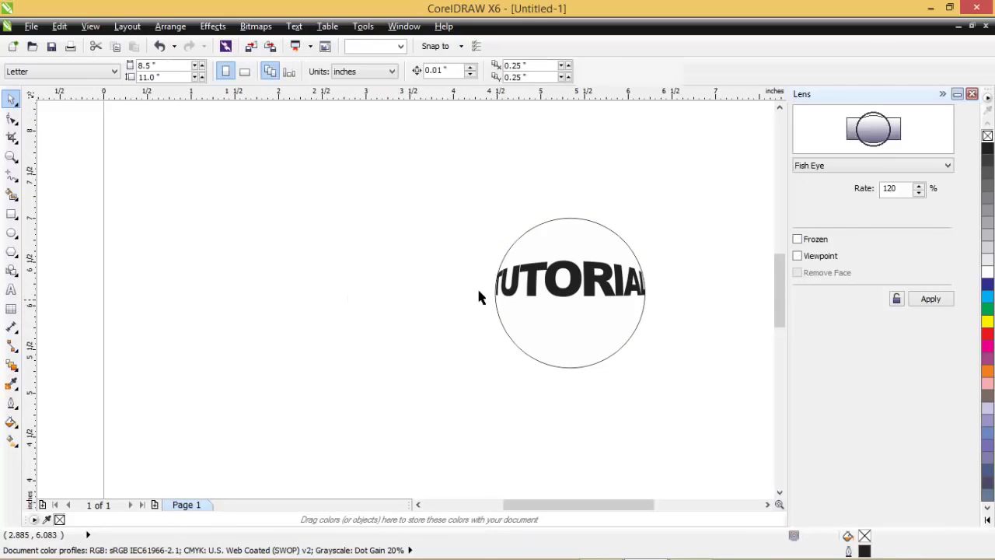
Move the frozen lens group back toward the page centre, to about X 3.75 in, Y 5.94 in.
{"action": "left_click", "coordinate": [546, 281]}
{"action": "left_click_drag", "start_coordinate": [545, 281], "coordinate": [417, 298]}
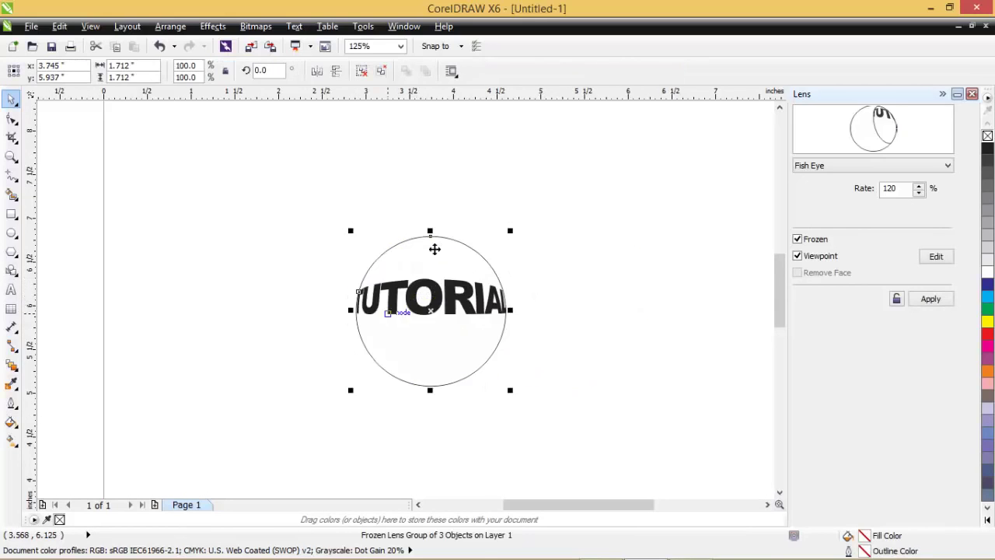
{"action": "scroll", "coordinate": [442, 318], "scroll_direction": "up", "scroll_amount": 2}
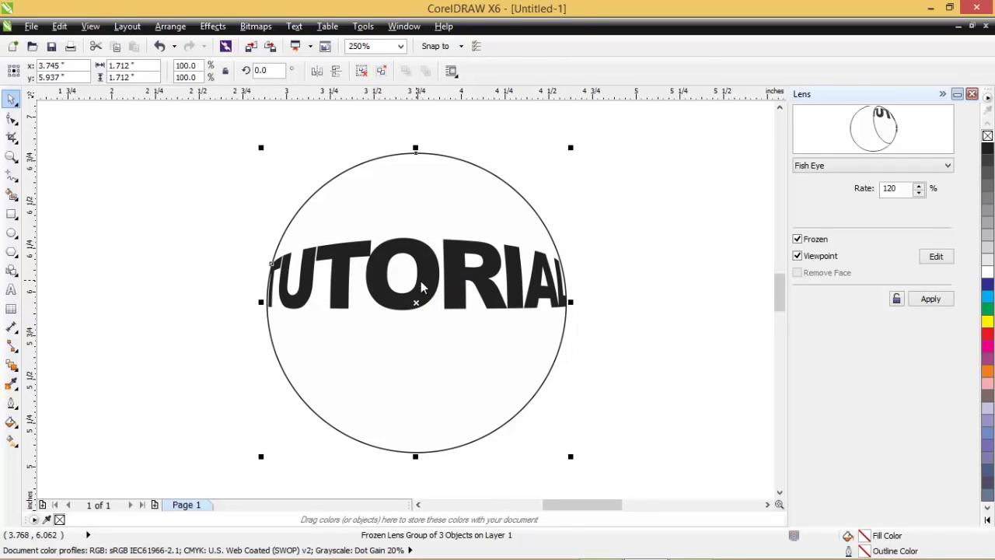
Ungroup all objects of the frozen lens group and move the circle outline off the text to about X 7.41 in, Y 6.59 in.
{"action": "right_click", "coordinate": [418, 281]}
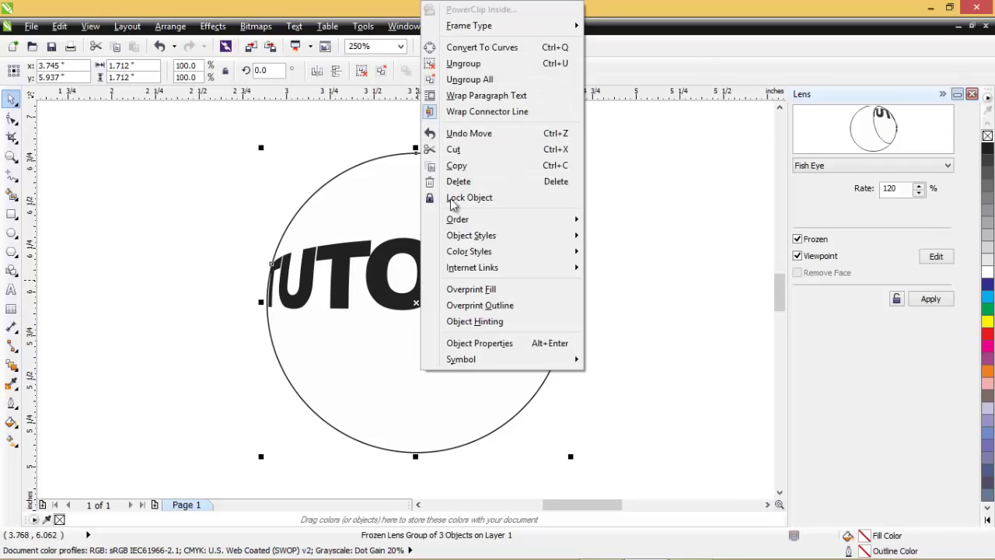
{"action": "left_click", "coordinate": [471, 80]}
{"action": "left_click", "coordinate": [629, 230]}
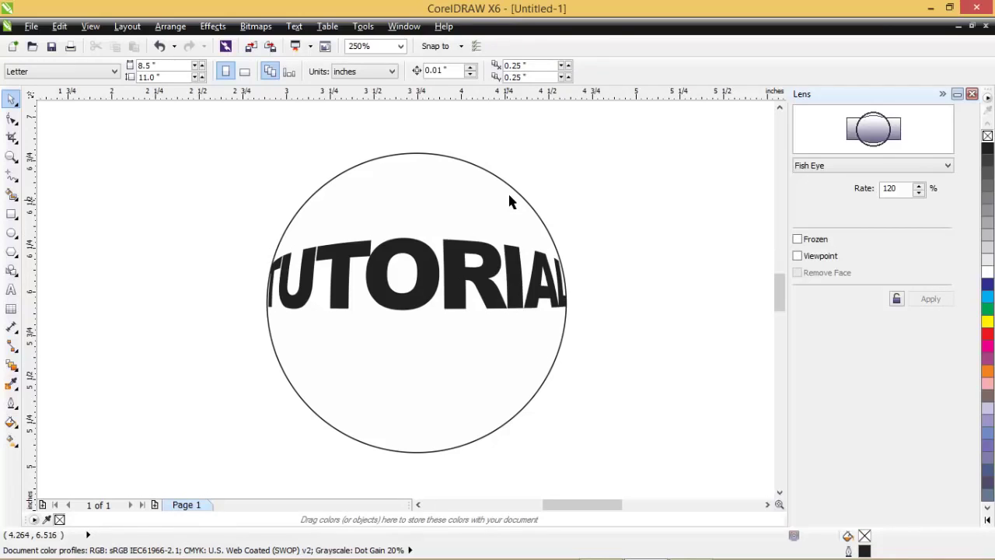
{"action": "left_click", "coordinate": [514, 193]}
{"action": "scroll", "coordinate": [397, 338], "scroll_direction": "down", "scroll_amount": 4}
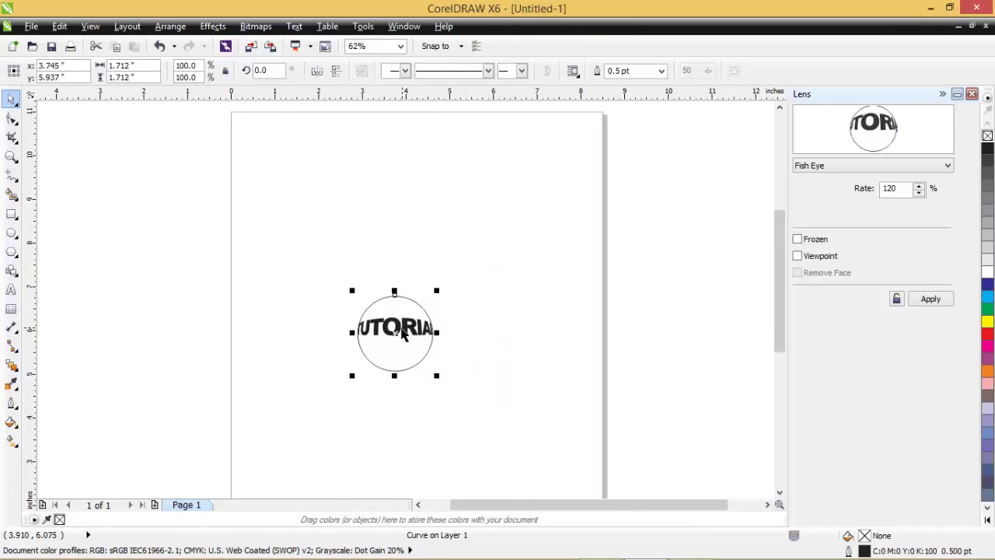
{"action": "left_click_drag", "start_coordinate": [397, 333], "coordinate": [555, 304]}
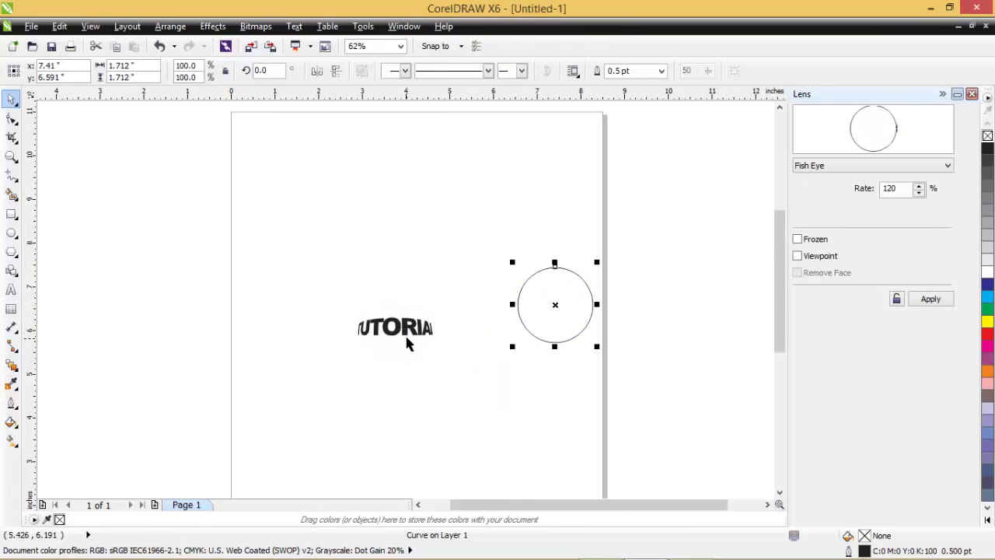
Extrude the warped TUTORIAL text straight down, placing the vanishing point about 0.2 in below its centre.
{"action": "scroll", "coordinate": [409, 342], "scroll_direction": "up", "scroll_amount": 2}
{"action": "scroll", "coordinate": [408, 338], "scroll_direction": "up", "scroll_amount": 2}
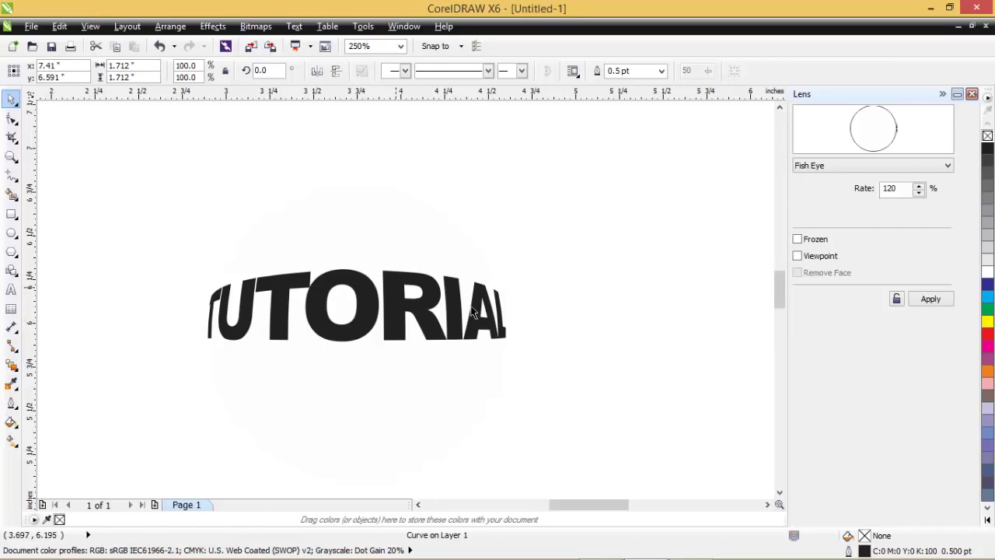
{"action": "left_click", "coordinate": [397, 308]}
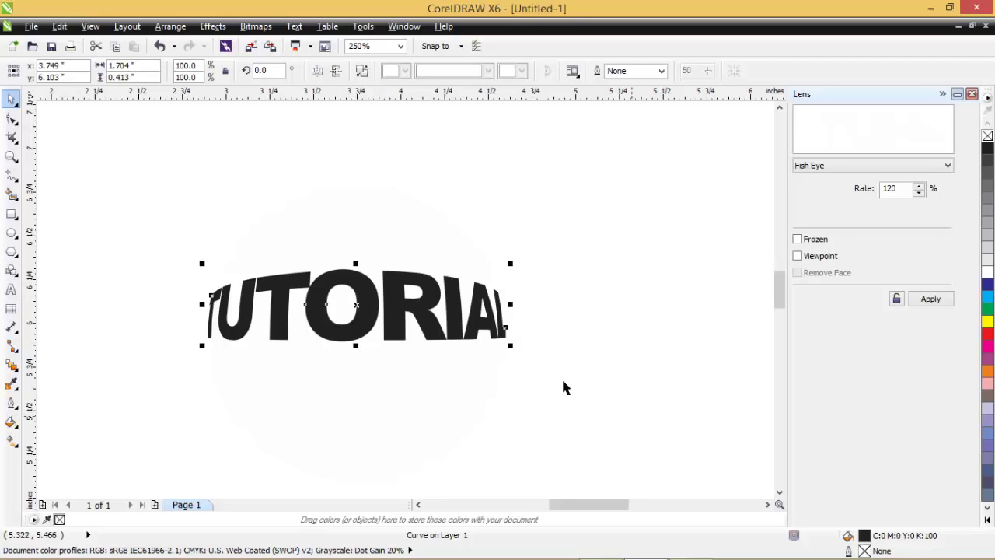
{"action": "left_click_drag", "start_coordinate": [629, 419], "coordinate": [182, 203]}
{"action": "left_click", "coordinate": [17, 275]}
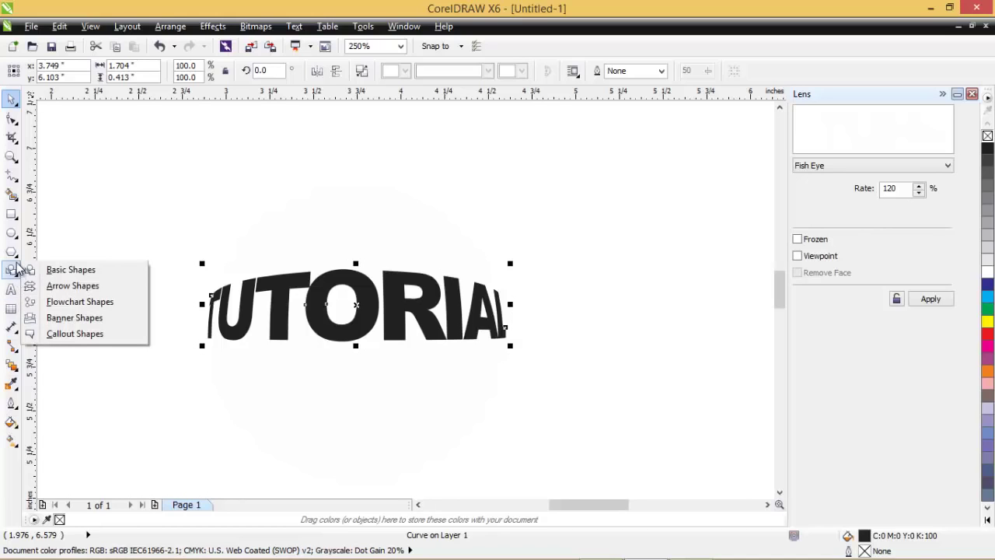
{"action": "left_click", "coordinate": [16, 257]}
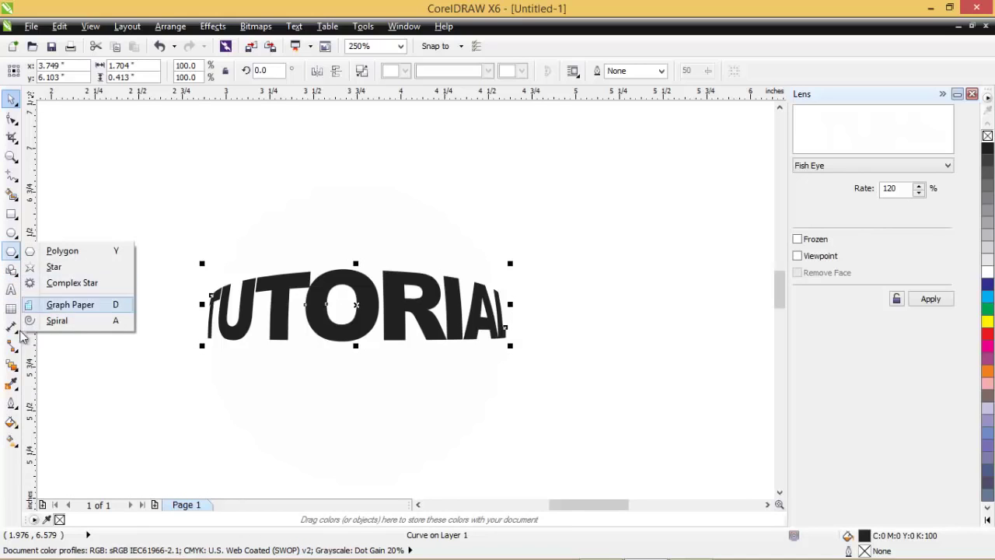
{"action": "left_click", "coordinate": [17, 366]}
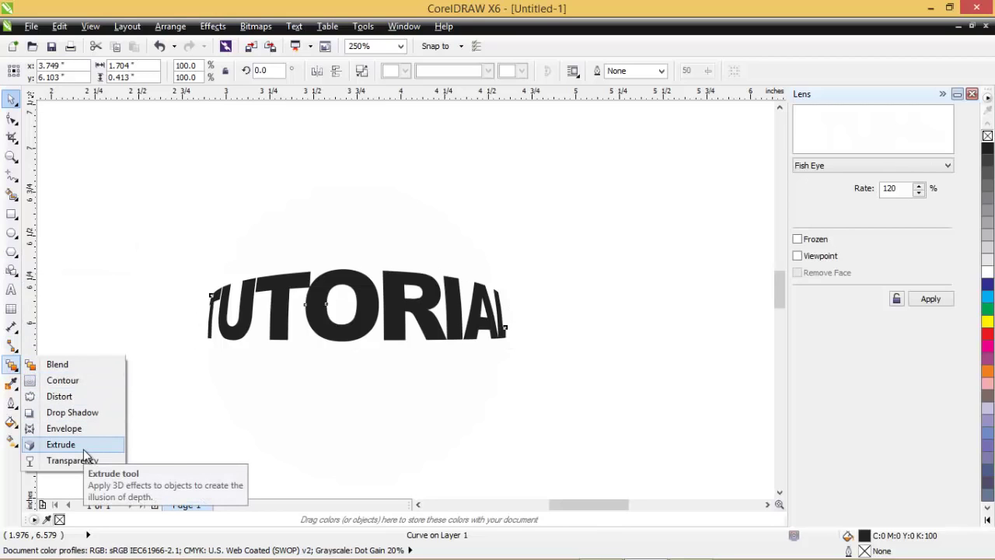
{"action": "left_click", "coordinate": [83, 449]}
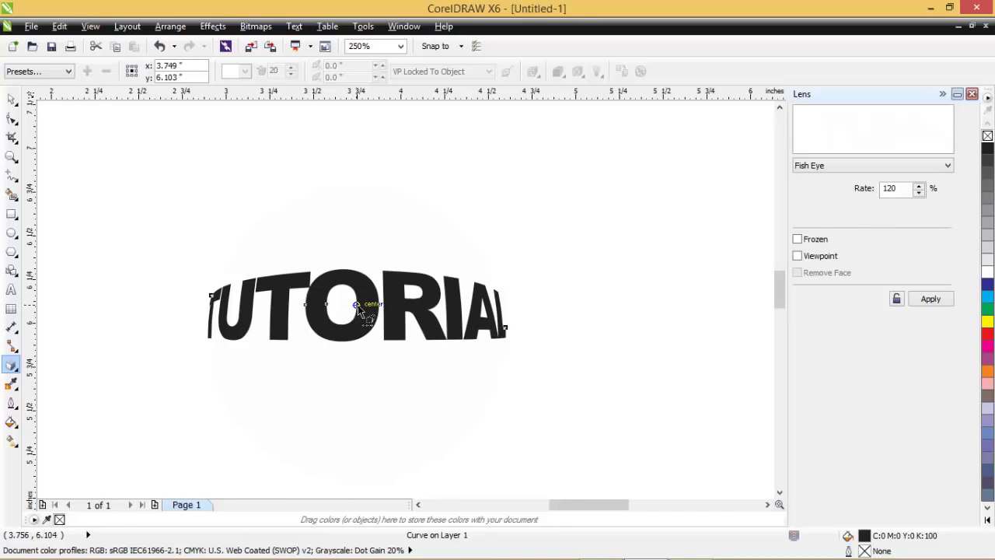
{"action": "left_click_drag", "start_coordinate": [358, 308], "coordinate": [355, 343]}
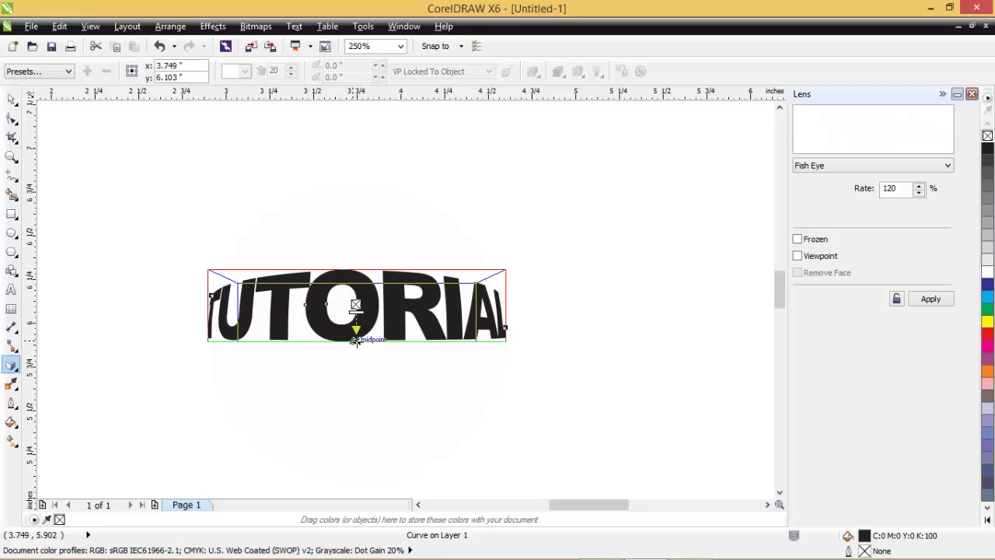
{"action": "left_click_drag", "start_coordinate": [356, 341], "coordinate": [355, 343]}
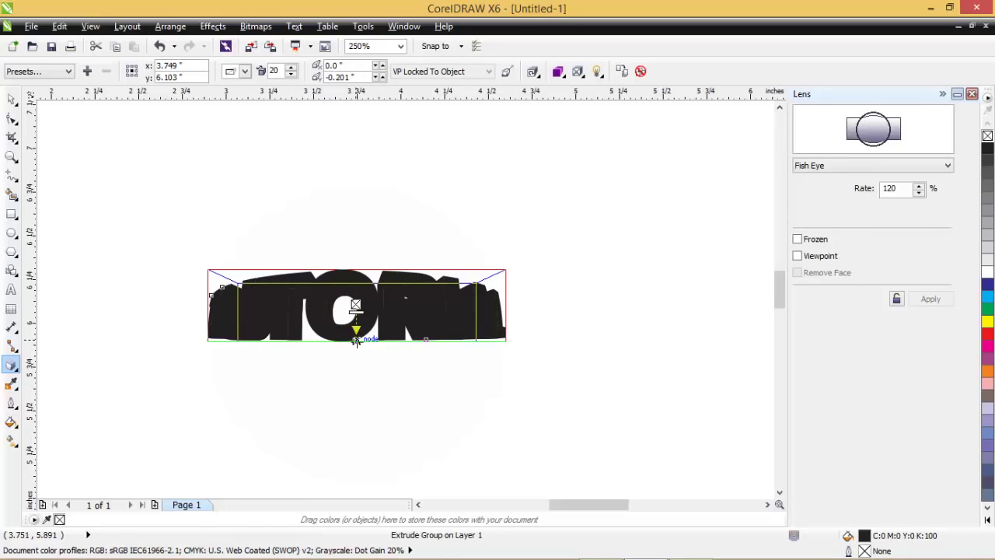
{"action": "left_click", "coordinate": [11, 101]}
Try solid blue, yellow and orange as the colour of the text's extruded sides.
{"action": "scroll", "coordinate": [324, 307], "scroll_direction": "up", "scroll_amount": 4}
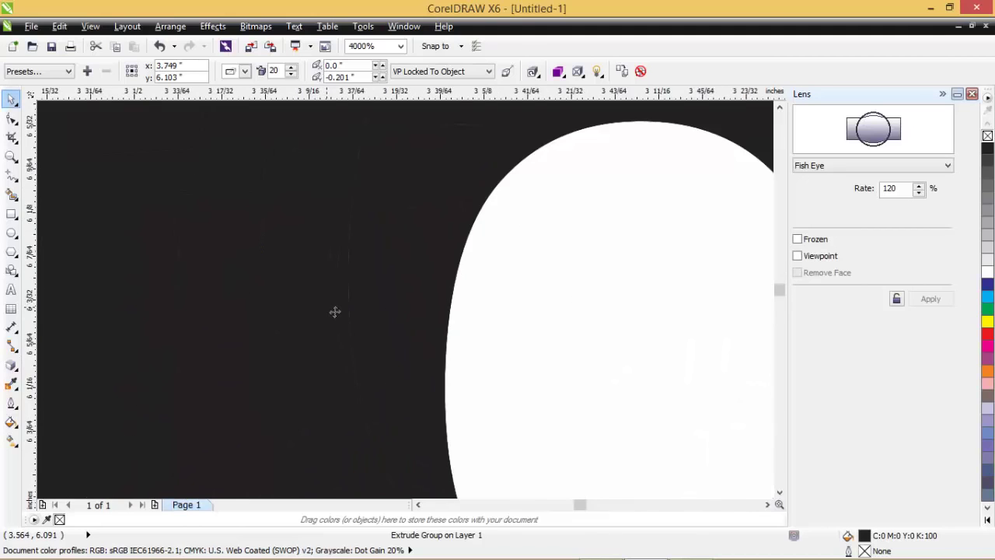
{"action": "scroll", "coordinate": [335, 311], "scroll_direction": "down", "scroll_amount": 2}
{"action": "scroll", "coordinate": [336, 312], "scroll_direction": "down", "scroll_amount": 2}
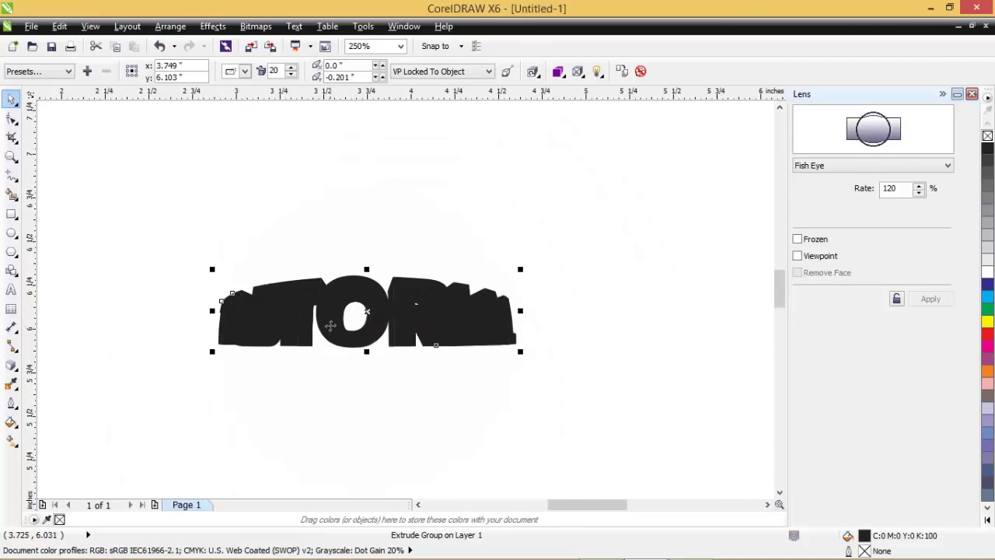
{"action": "scroll", "coordinate": [330, 324], "scroll_direction": "up", "scroll_amount": 2}
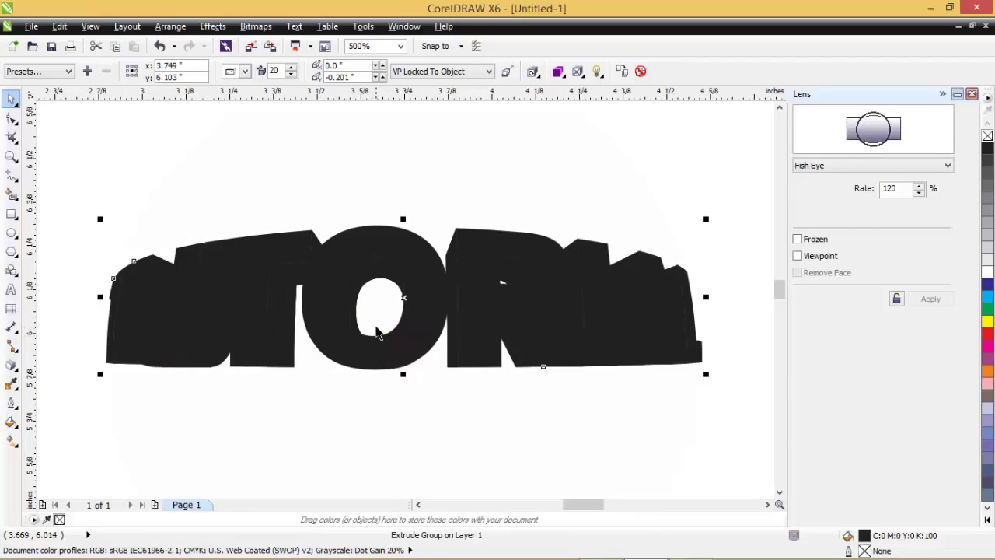
{"action": "left_click", "coordinate": [565, 78]}
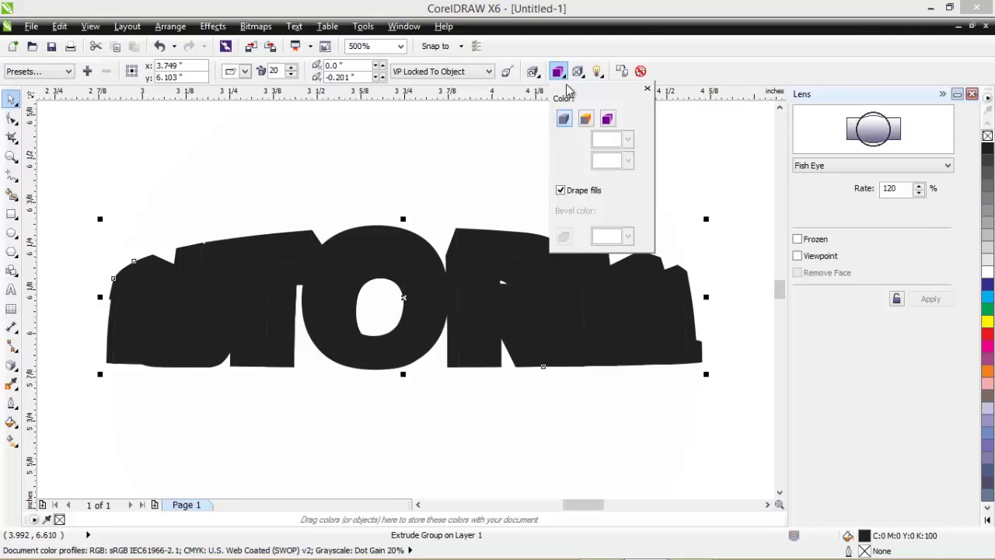
{"action": "left_click", "coordinate": [585, 121]}
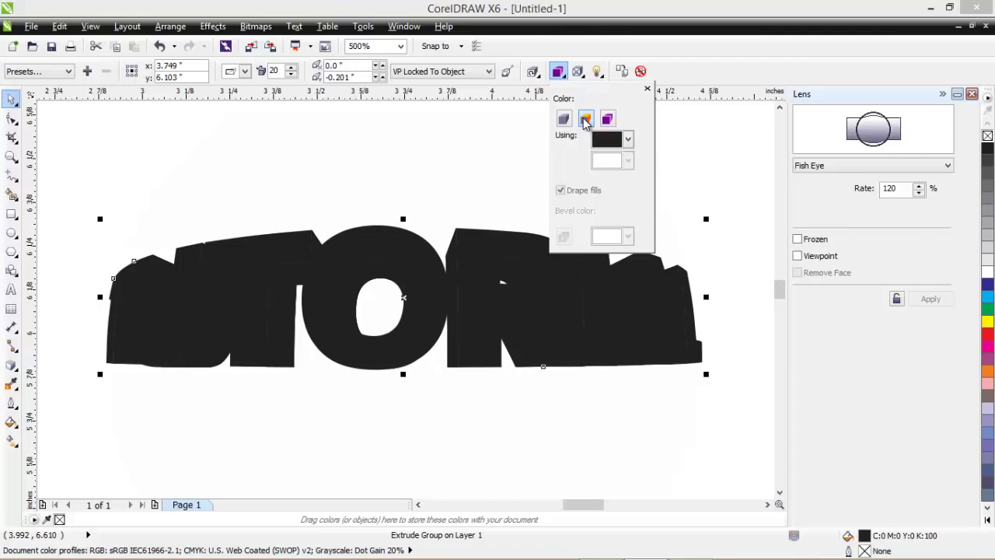
{"action": "left_click", "coordinate": [630, 140]}
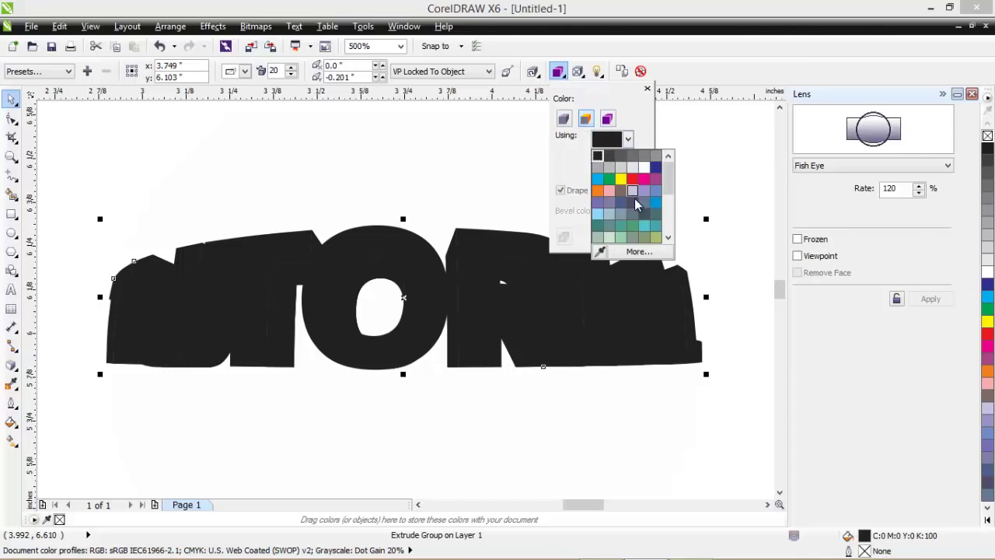
{"action": "left_click", "coordinate": [656, 167]}
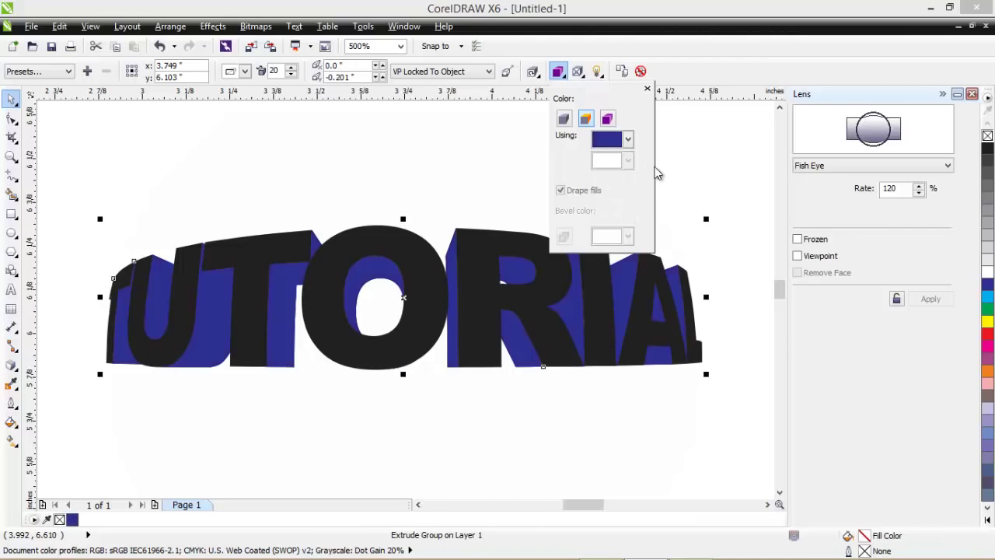
{"action": "left_click", "coordinate": [630, 140]}
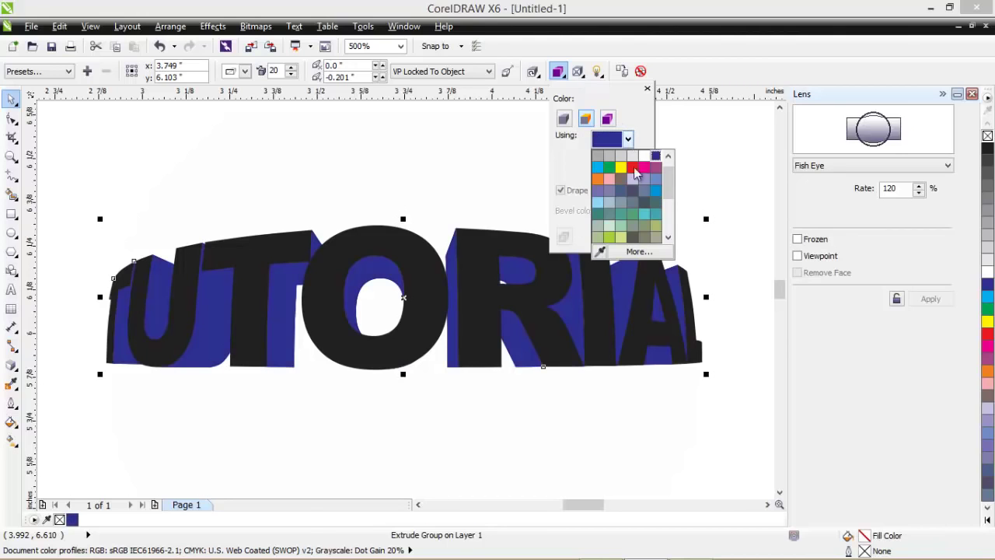
{"action": "left_click", "coordinate": [627, 171]}
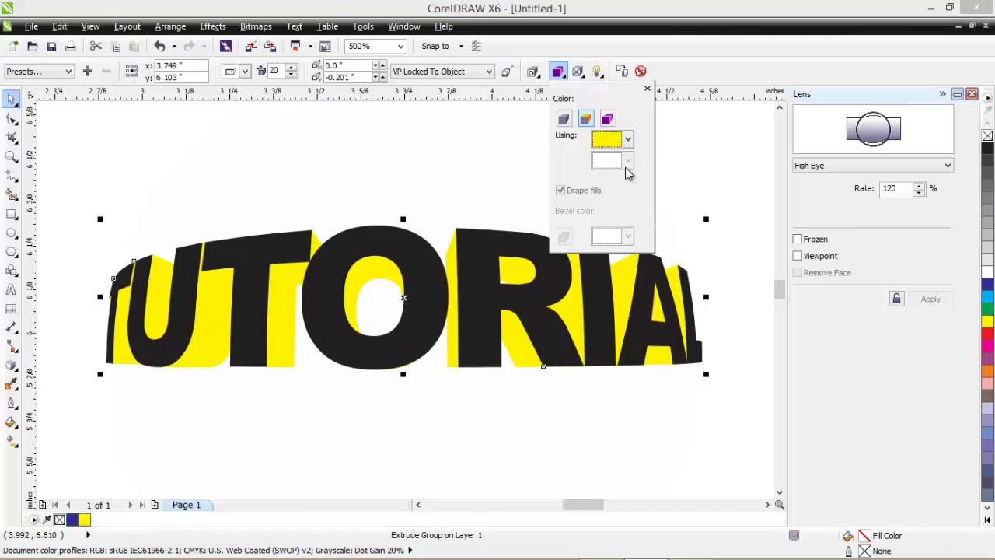
{"action": "left_click", "coordinate": [628, 140]}
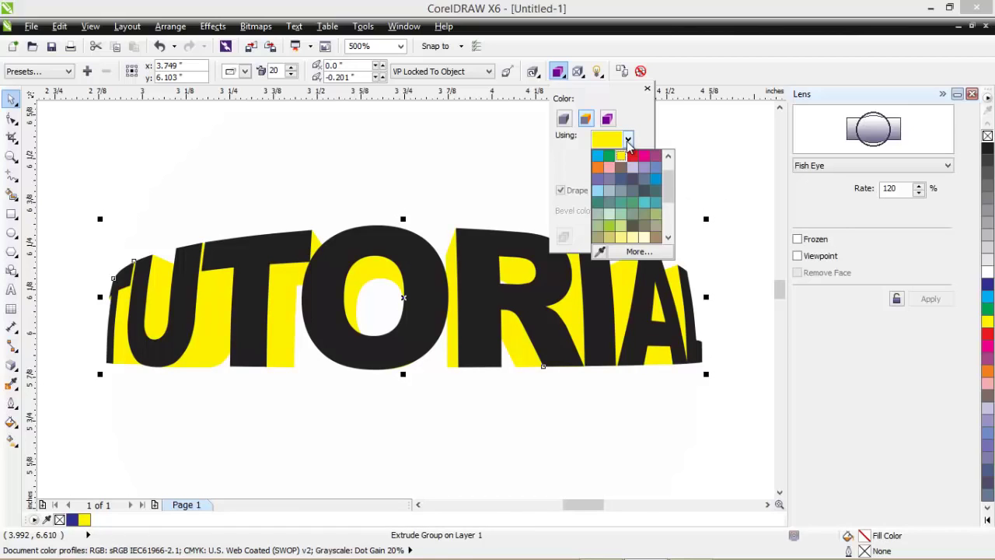
{"action": "left_click", "coordinate": [598, 166]}
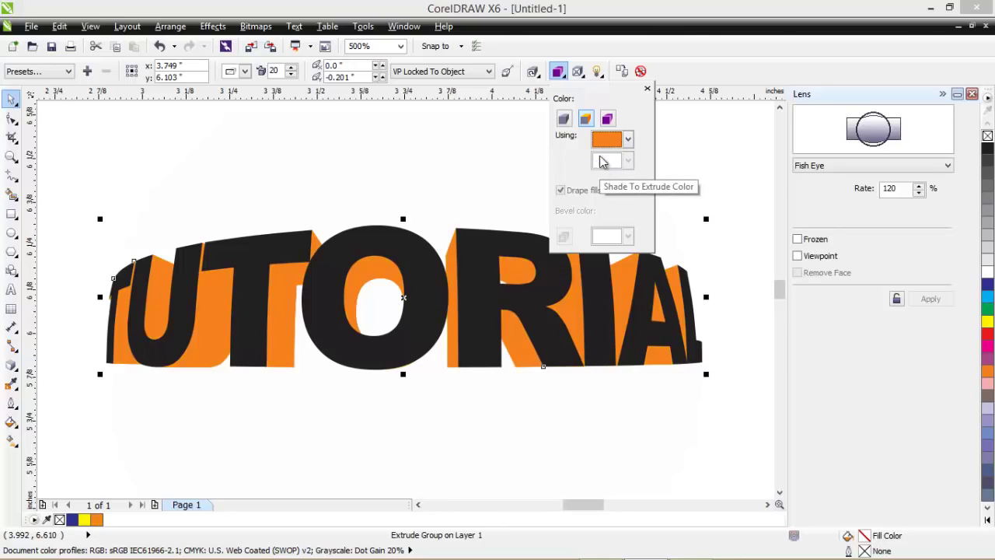
Apply colour shading to the text's extrusion, running from orange to black.
{"action": "left_click", "coordinate": [607, 118]}
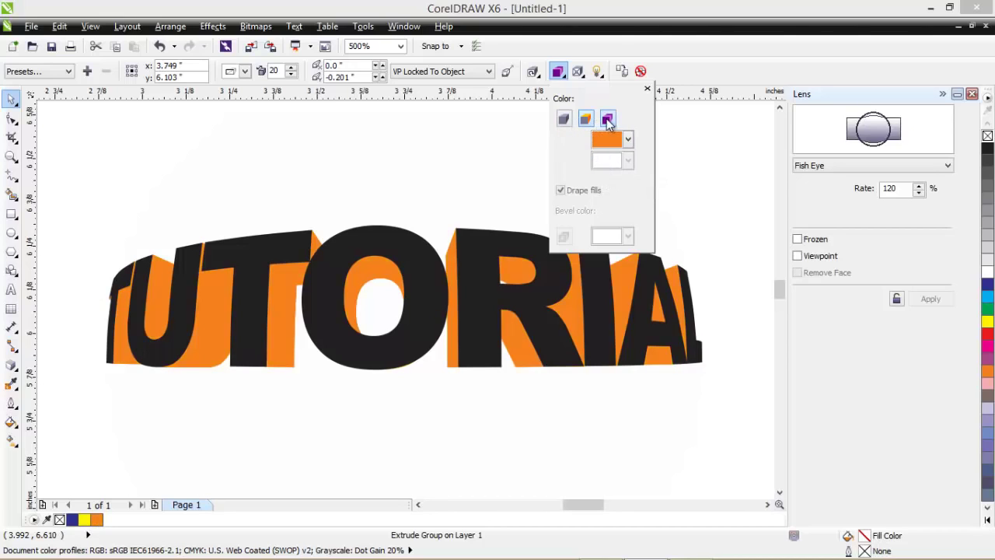
{"action": "left_click", "coordinate": [628, 139]}
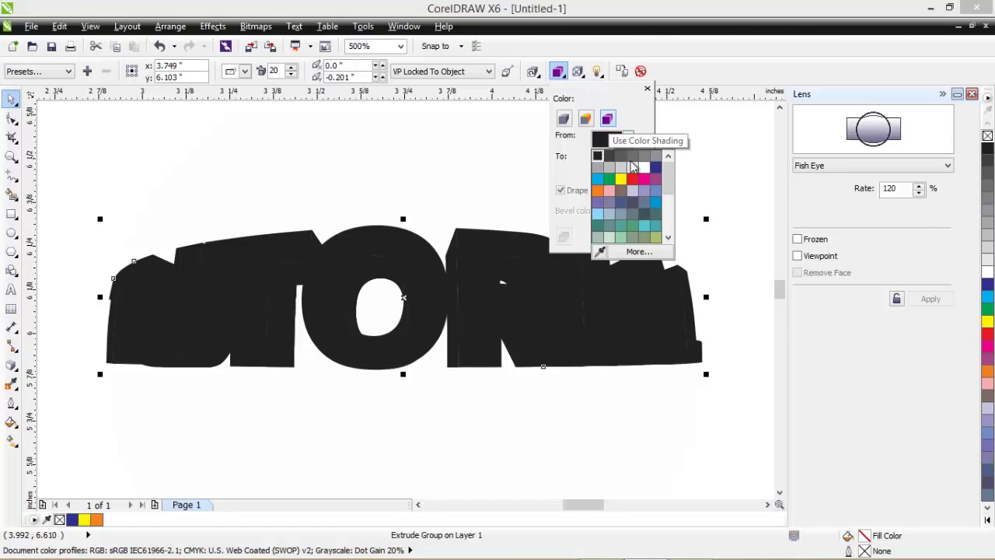
{"action": "left_click", "coordinate": [598, 190]}
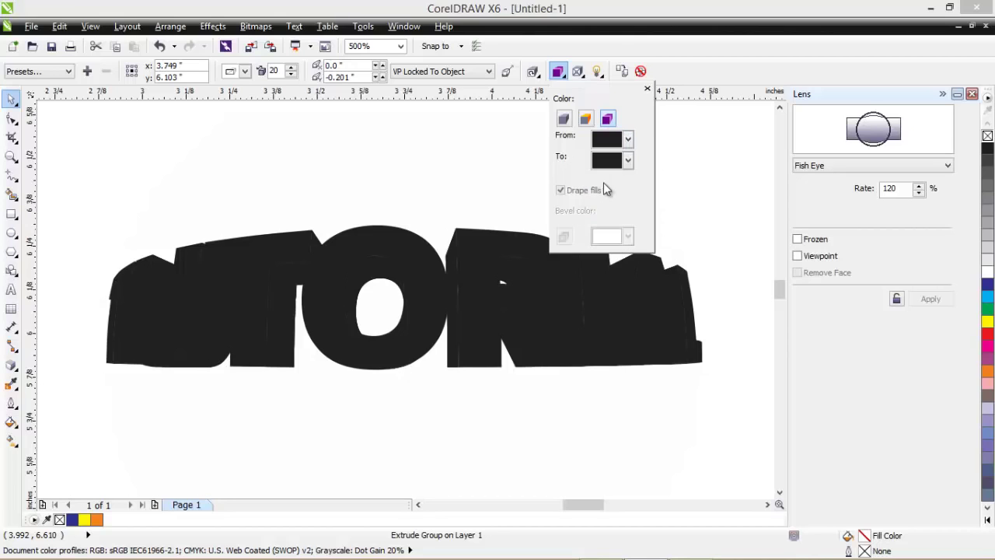
{"action": "left_click", "coordinate": [628, 160]}
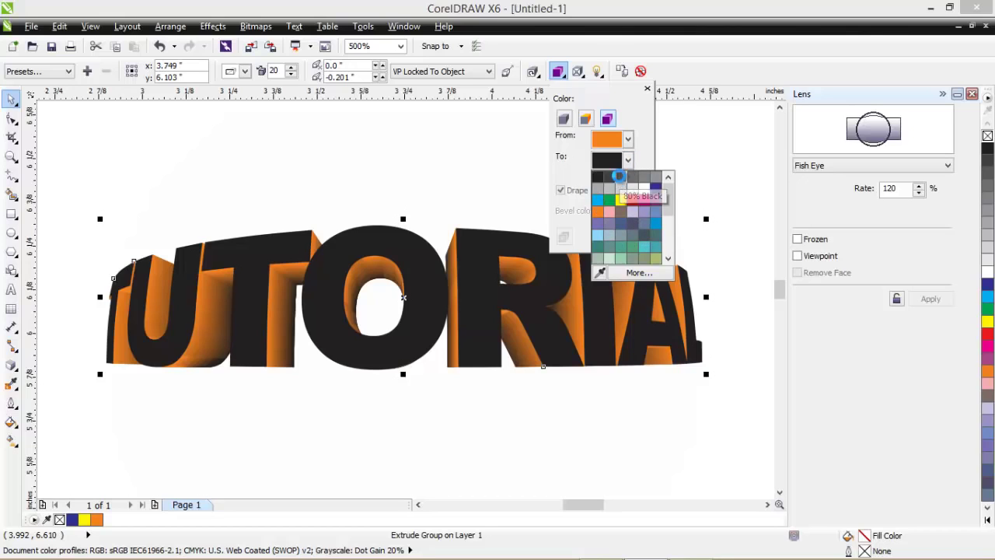
{"action": "left_click", "coordinate": [622, 179]}
{"action": "left_click", "coordinate": [628, 160]}
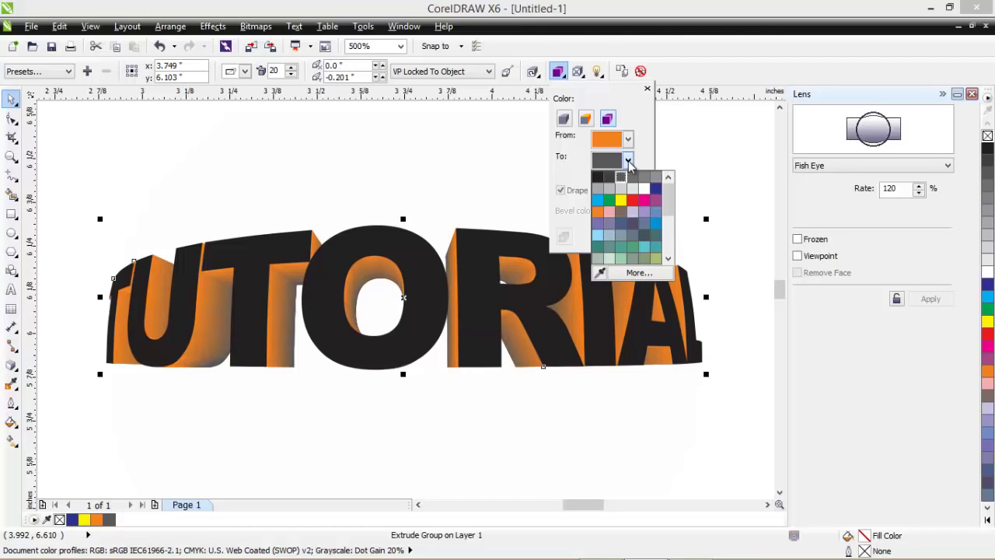
{"action": "left_click", "coordinate": [604, 181]}
{"action": "left_click", "coordinate": [599, 197]}
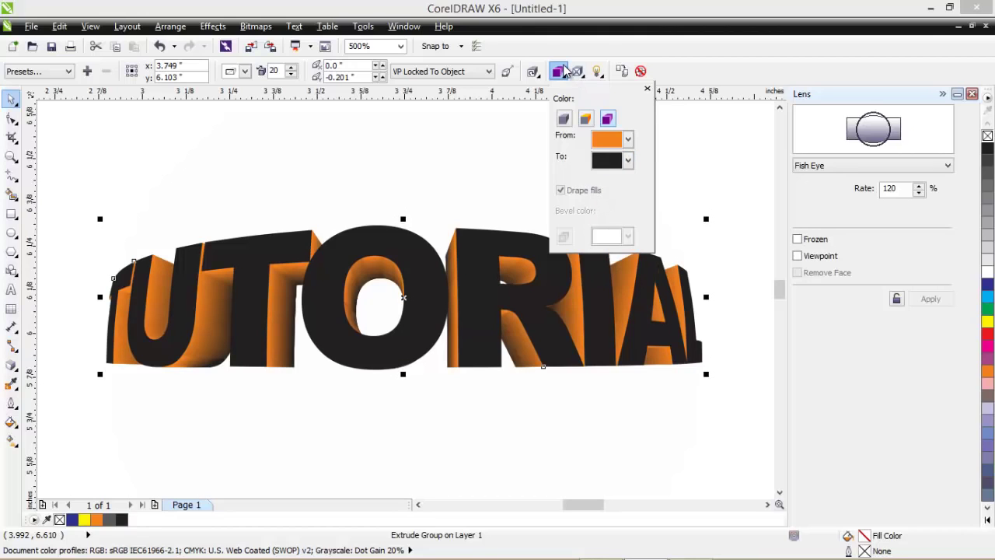
{"action": "left_click", "coordinate": [11, 98]}
{"action": "left_click", "coordinate": [496, 251]}
Draw a tall rectangle about 0.22 in wide and 0.54 in high across the letter O of the extruded text.
{"action": "scroll", "coordinate": [510, 269], "scroll_direction": "down", "scroll_amount": 3}
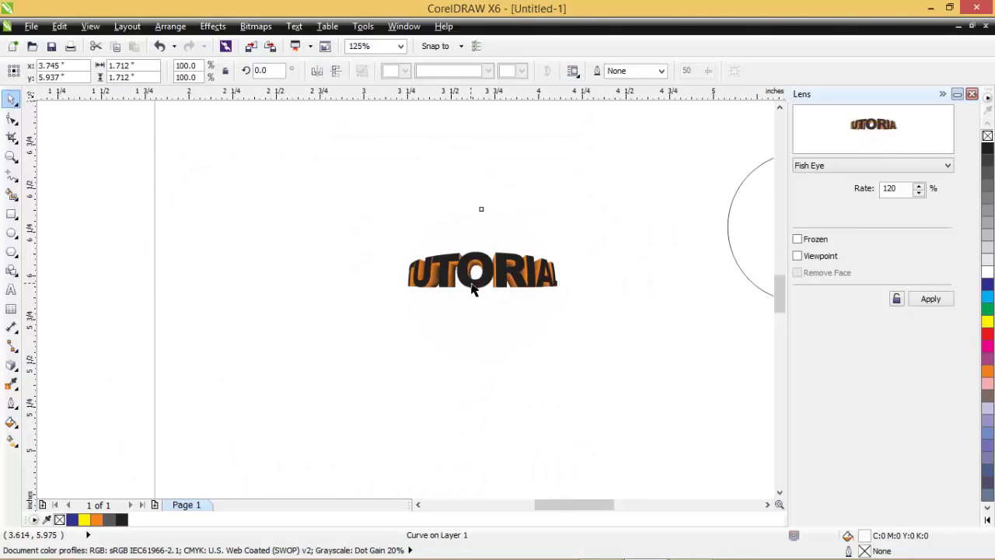
{"action": "scroll", "coordinate": [498, 264], "scroll_direction": "up", "scroll_amount": 3}
{"action": "scroll", "coordinate": [395, 299], "scroll_direction": "up", "scroll_amount": 2}
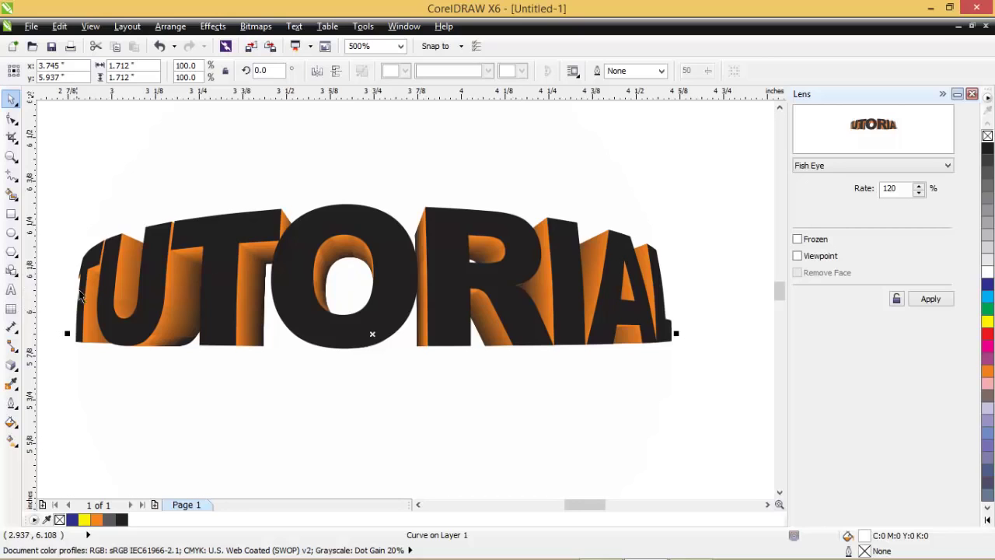
{"action": "scroll", "coordinate": [113, 303], "scroll_direction": "up", "scroll_amount": 2}
{"action": "scroll", "coordinate": [116, 304], "scroll_direction": "down", "scroll_amount": 2}
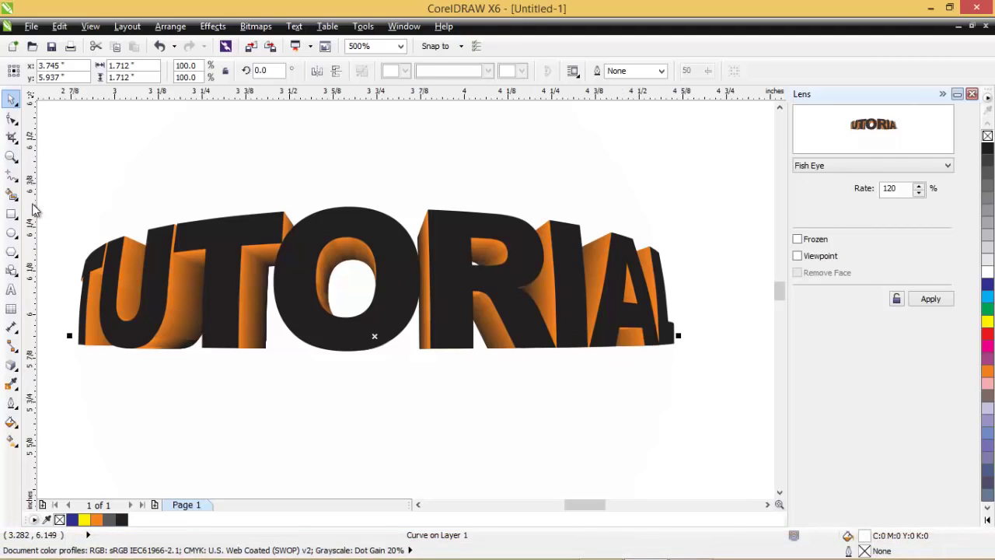
{"action": "left_click", "coordinate": [12, 215]}
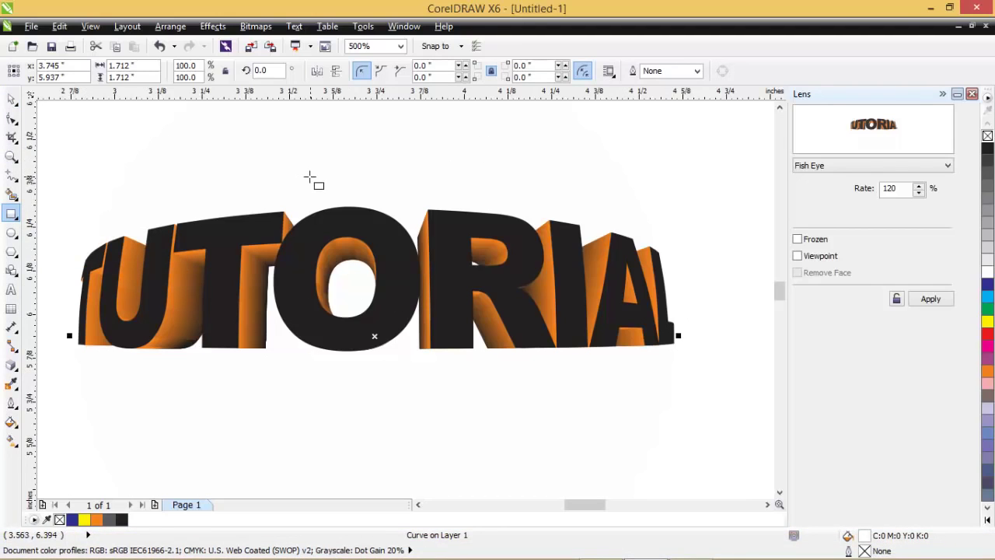
{"action": "left_click_drag", "start_coordinate": [310, 178], "coordinate": [385, 367]}
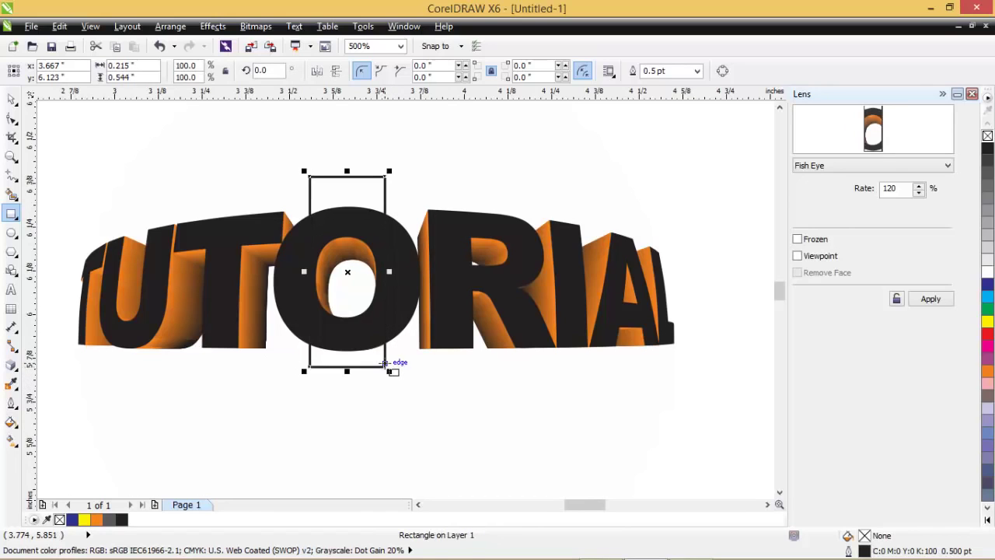
{"action": "left_click", "coordinate": [12, 99]}
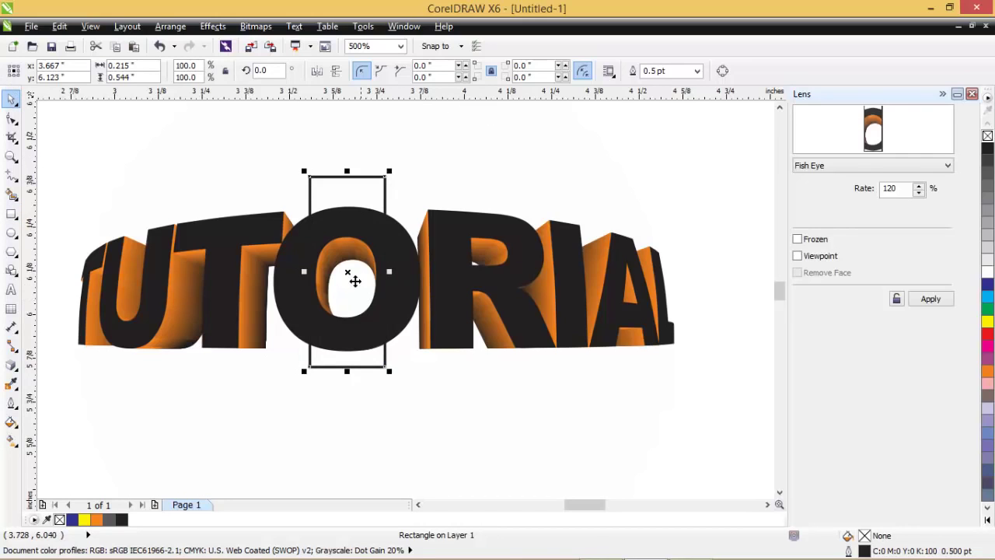
Duplicate the tall rectangle over the O and place the copy about 0.39 in to the right, across the letter R.
{"action": "left_click_drag", "start_coordinate": [309, 175], "coordinate": [385, 175]}
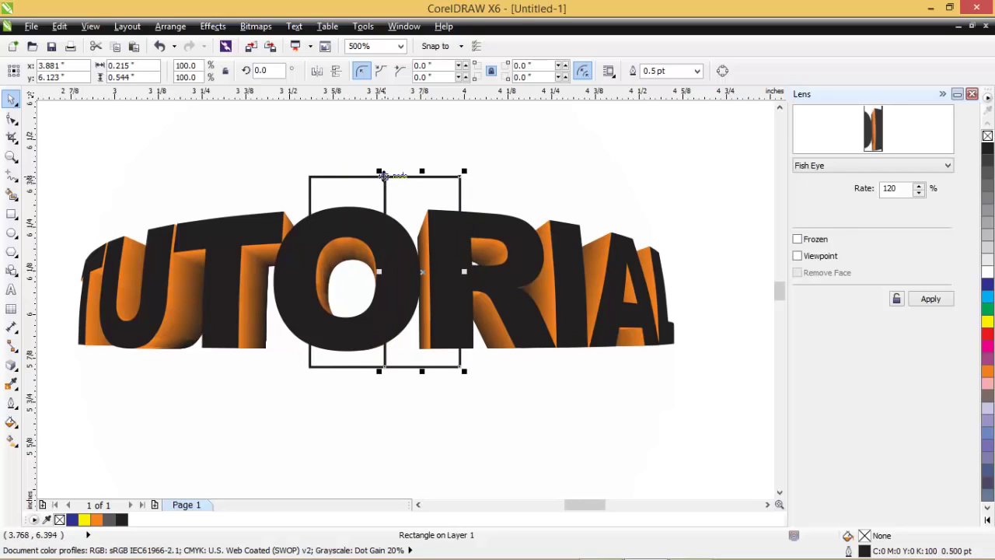
{"action": "key", "text": "Right"}
{"action": "key", "text": "Right"}
{"action": "key", "text": "Right"}
{"action": "key", "text": "Right"}
{"action": "key", "text": "Right"}
{"action": "key", "text": "Right"}
{"action": "key", "text": "Right"}
{"action": "key", "text": "Right"}
{"action": "key", "text": "Right"}
{"action": "key", "text": "Right"}
{"action": "key", "text": "Right"}
{"action": "key", "text": "Right"}
{"action": "key", "text": "Right"}
{"action": "key", "text": "Right"}
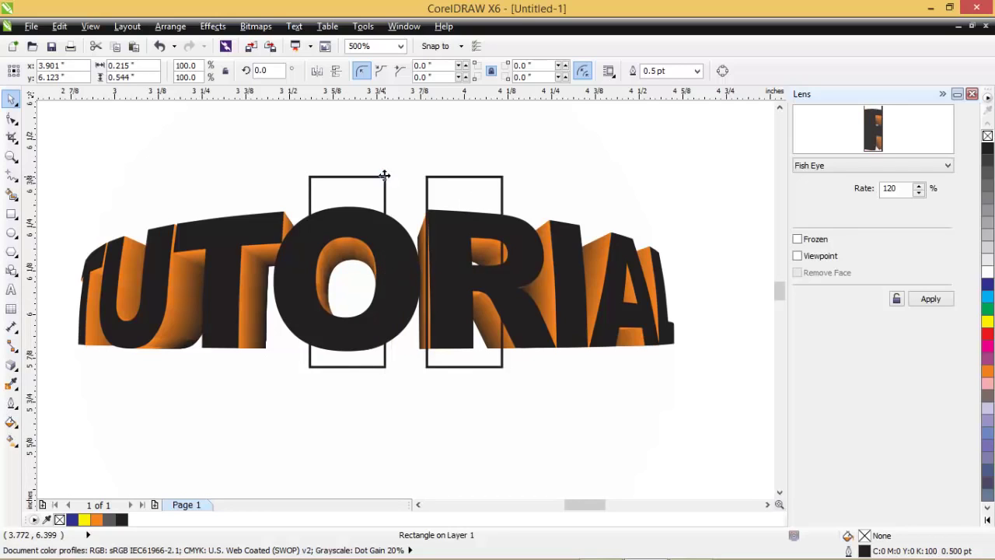
{"action": "key", "text": "Right"}
{"action": "key", "text": "Right"}
{"action": "key", "text": "Right"}
{"action": "key", "text": "Right"}
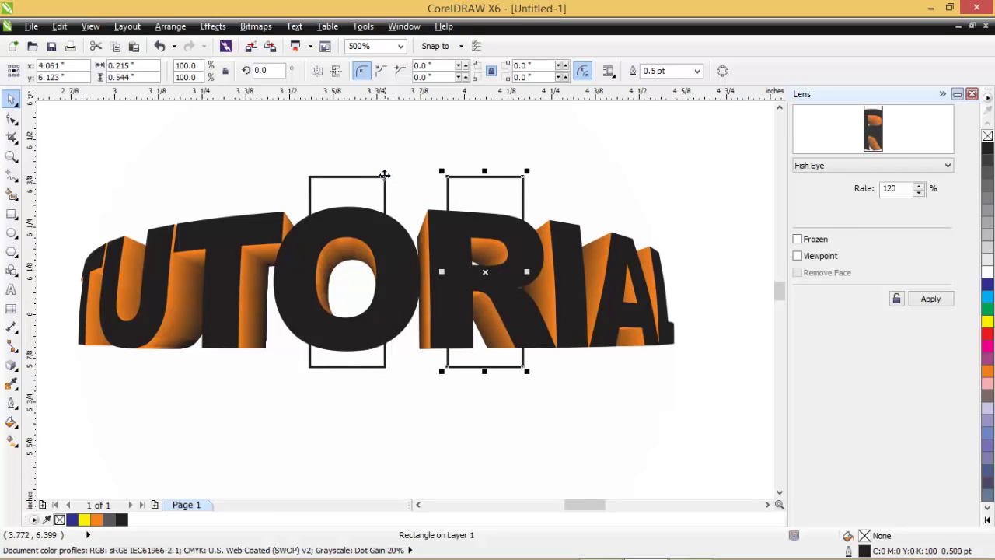
Place three more level copies of the rectangle across the letter A, the second T and the U at the text's left end.
{"action": "left_click", "coordinate": [384, 175]}
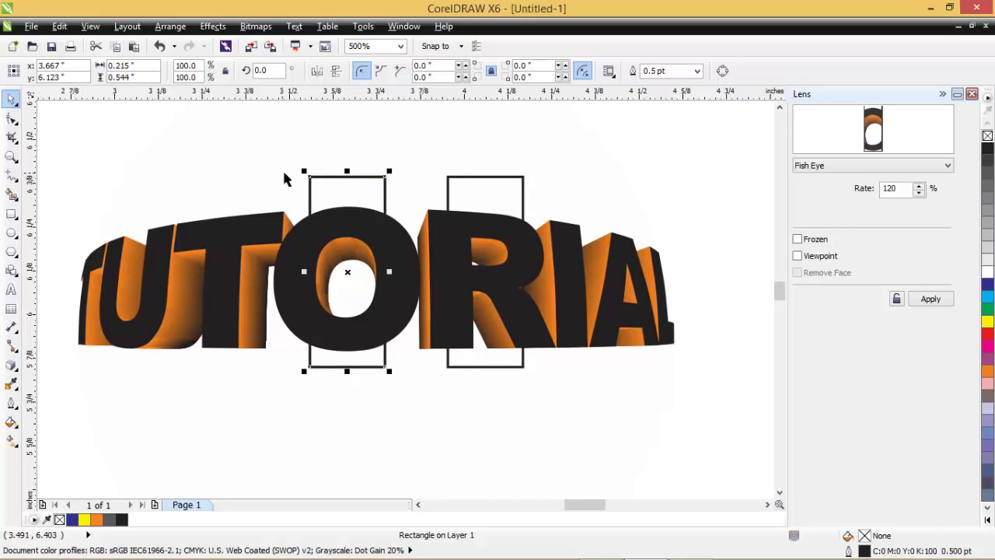
{"action": "left_click_drag", "start_coordinate": [387, 180], "coordinate": [573, 169]}
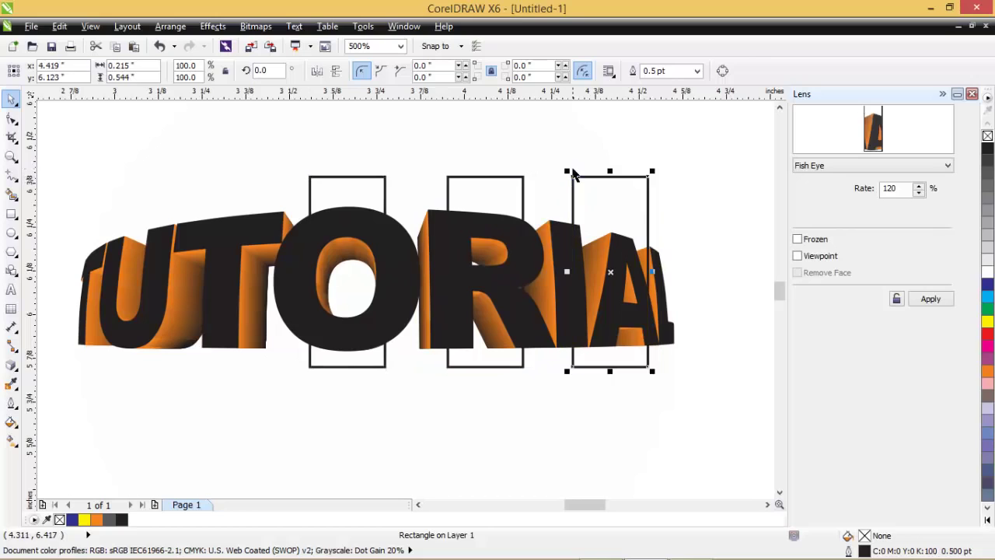
{"action": "left_click", "coordinate": [381, 183]}
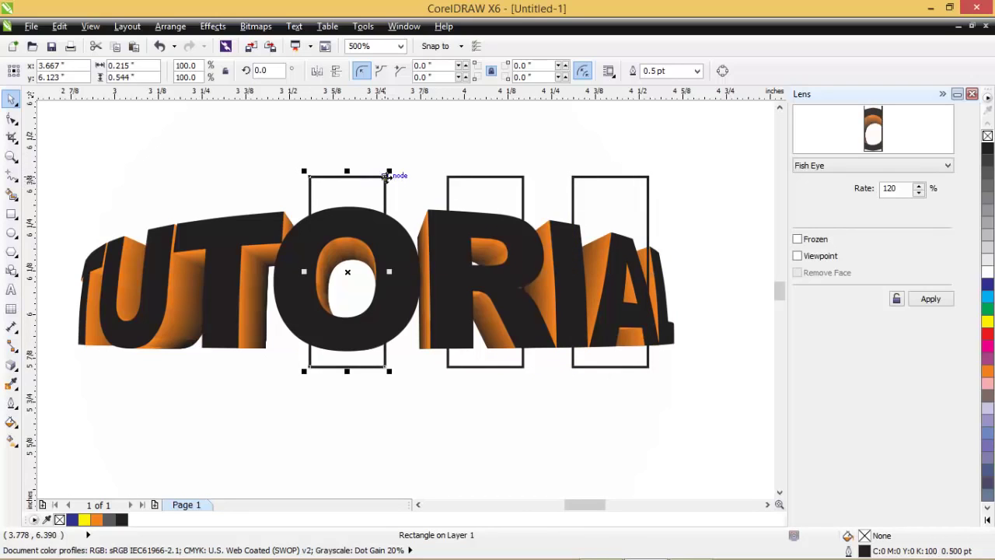
{"action": "left_click_drag", "start_coordinate": [387, 177], "coordinate": [256, 177]}
{"action": "left_click", "coordinate": [350, 176]}
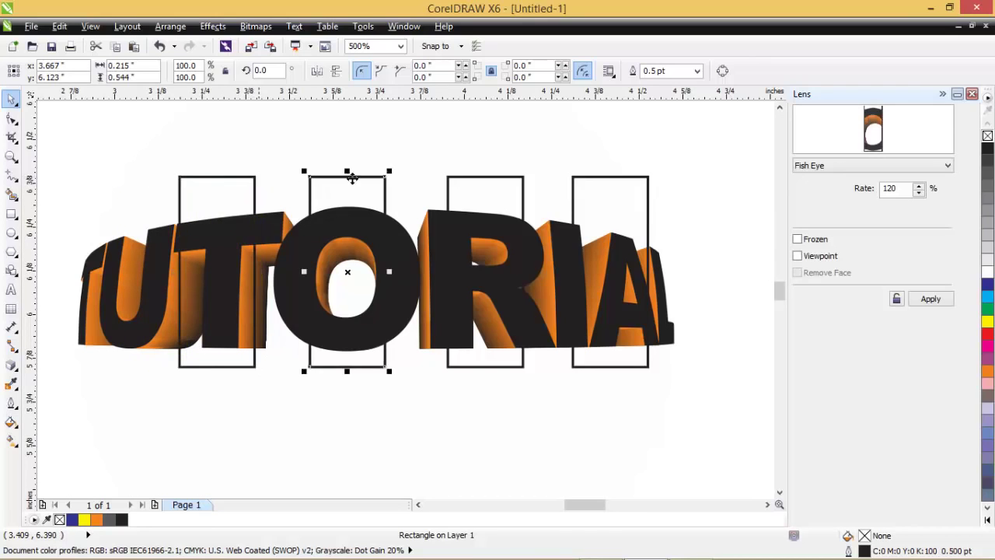
{"action": "left_click", "coordinate": [176, 190]}
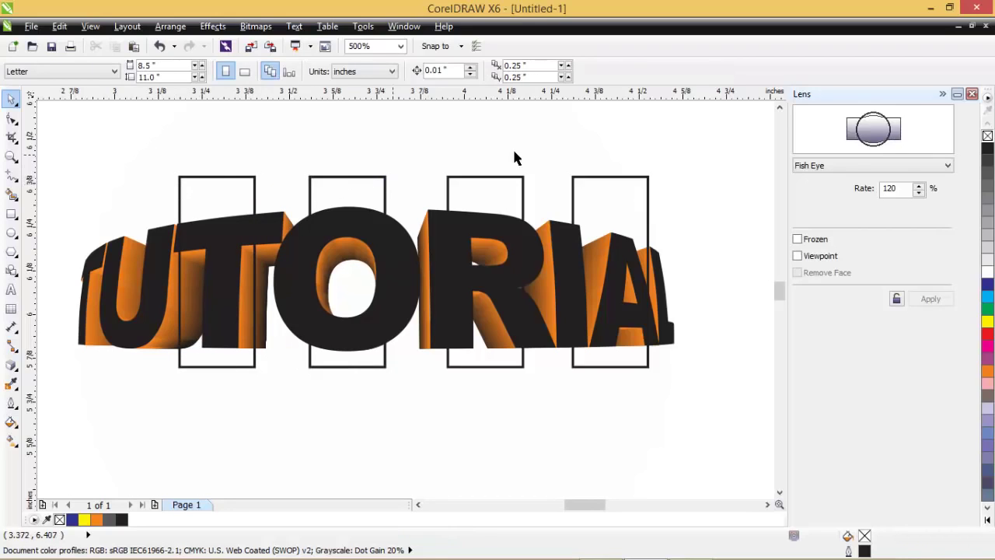
{"action": "left_click", "coordinate": [386, 188]}
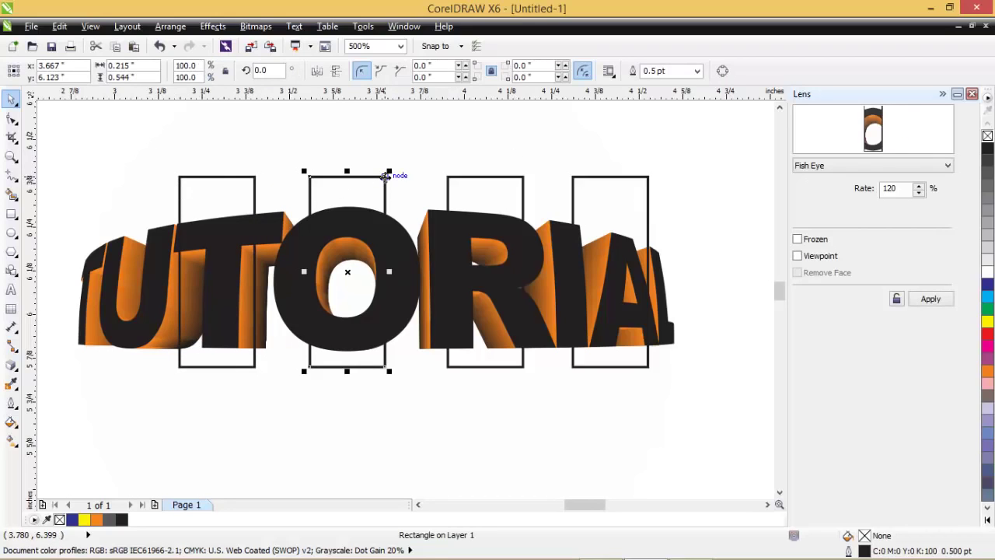
{"action": "left_click_drag", "start_coordinate": [387, 176], "coordinate": [133, 181]}
Select all five rectangles and choose the Magnify lens with an amount of 0.1.
{"action": "scroll", "coordinate": [393, 288], "scroll_direction": "down", "scroll_amount": 2}
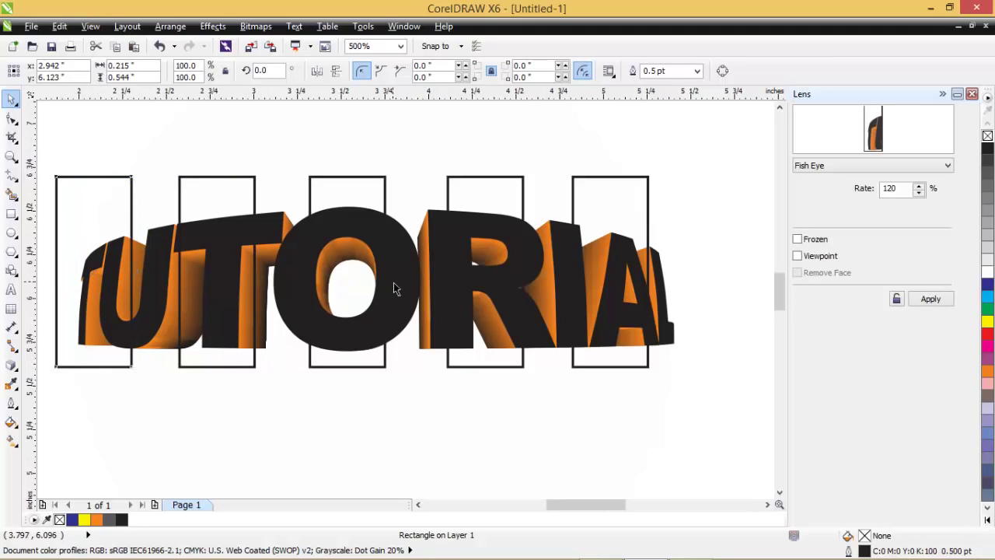
{"action": "scroll", "coordinate": [303, 237], "scroll_direction": "up", "scroll_amount": 2}
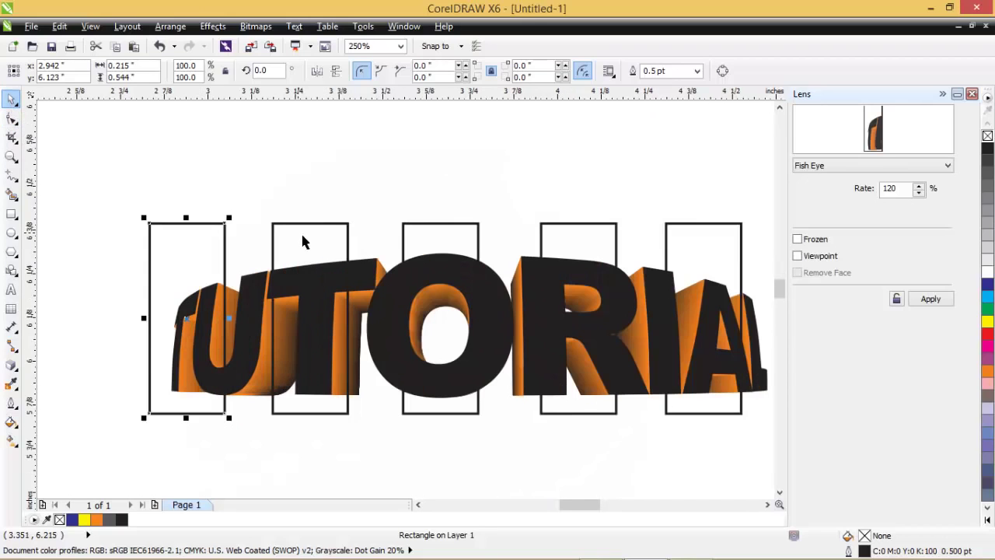
{"action": "left_click", "coordinate": [295, 224], "text": "shift"}
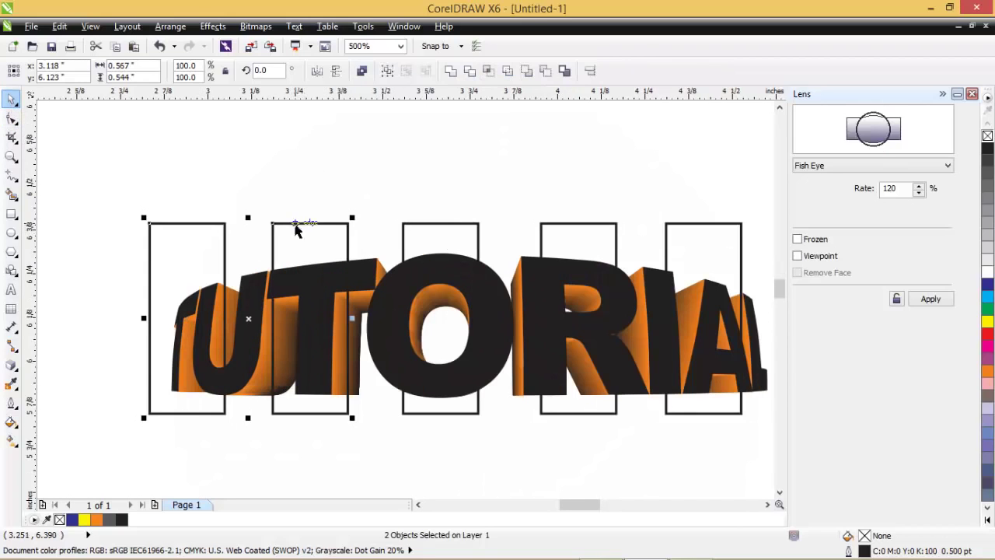
{"action": "left_click", "coordinate": [440, 225], "text": "shift"}
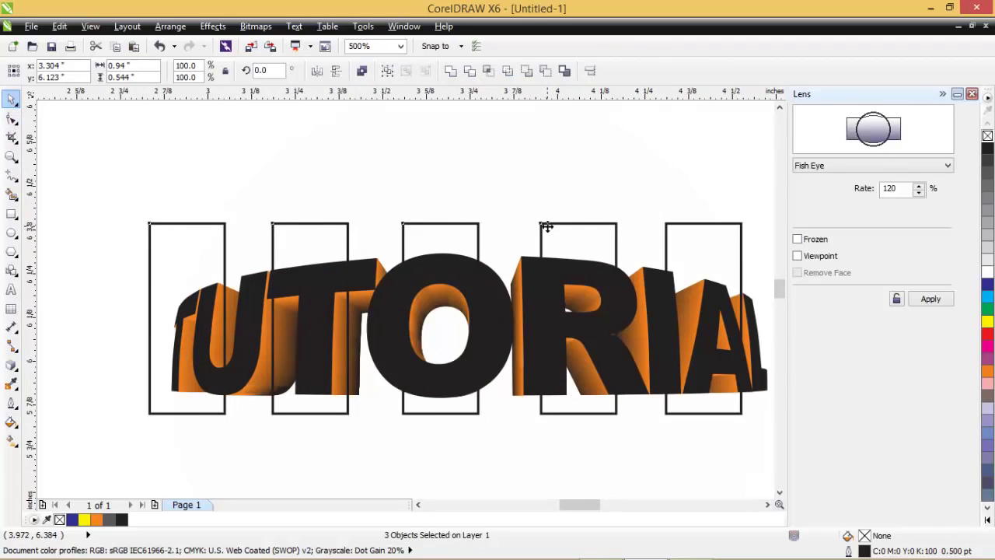
{"action": "left_click", "coordinate": [544, 226], "text": "shift"}
{"action": "left_click", "coordinate": [720, 228], "text": "shift"}
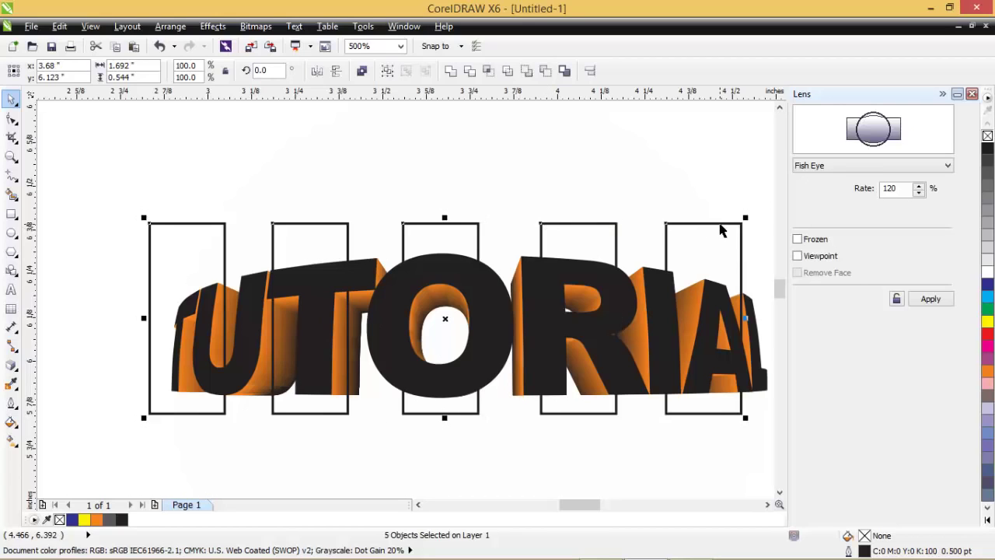
{"action": "left_click", "coordinate": [843, 166]}
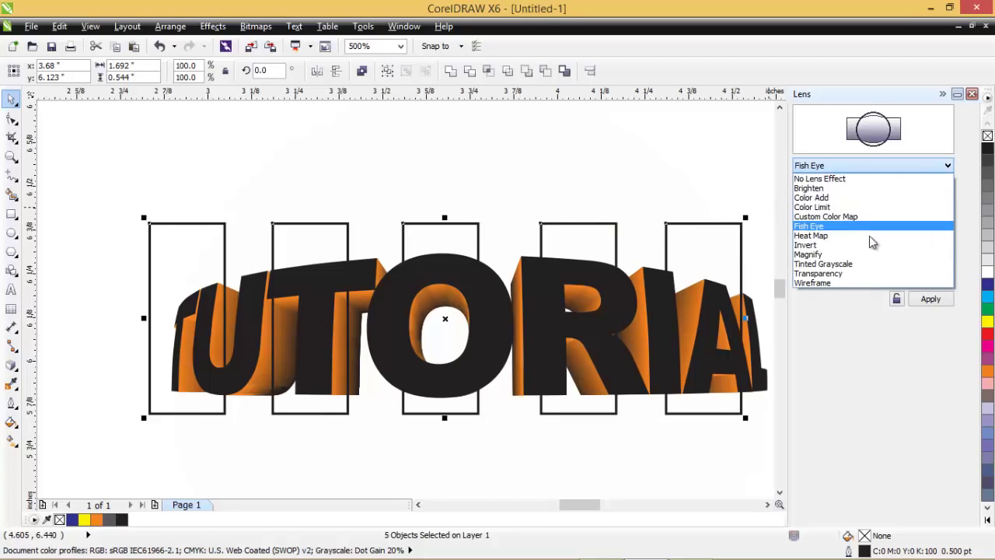
{"action": "left_click", "coordinate": [877, 259]}
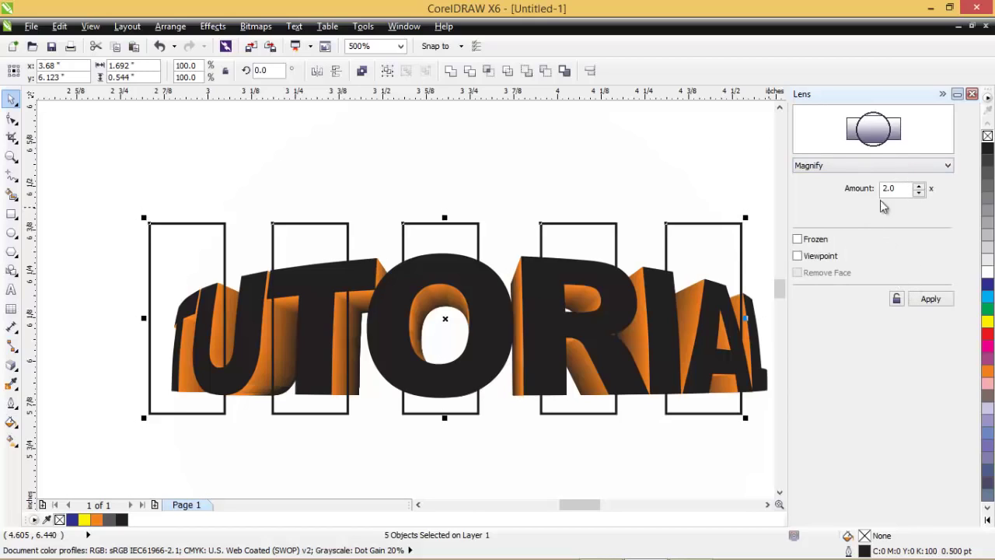
{"action": "left_click_drag", "start_coordinate": [899, 189], "coordinate": [869, 181]}
{"action": "left_click", "coordinate": [148, 173]}
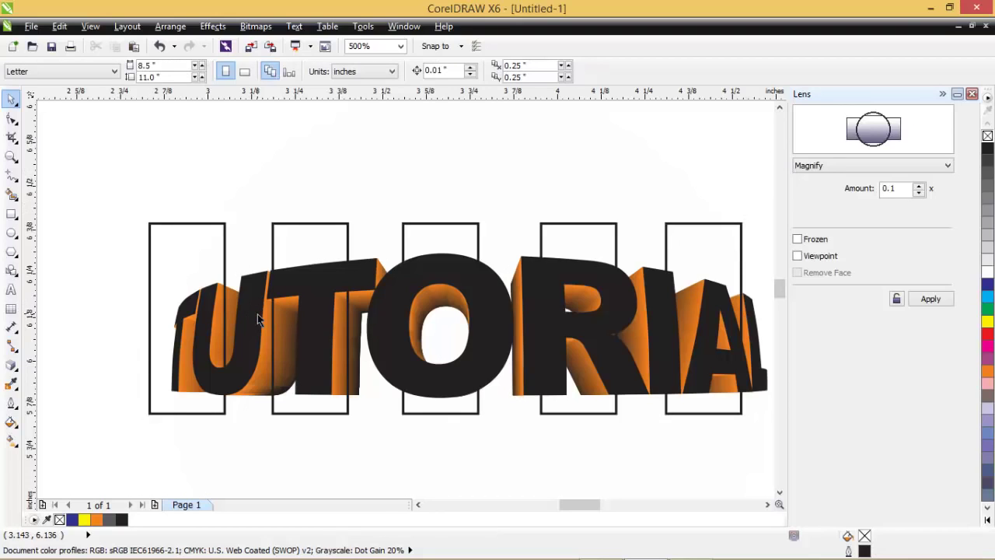
Give the extruded TUTORIAL text a hairline outline.
{"action": "left_click", "coordinate": [257, 313]}
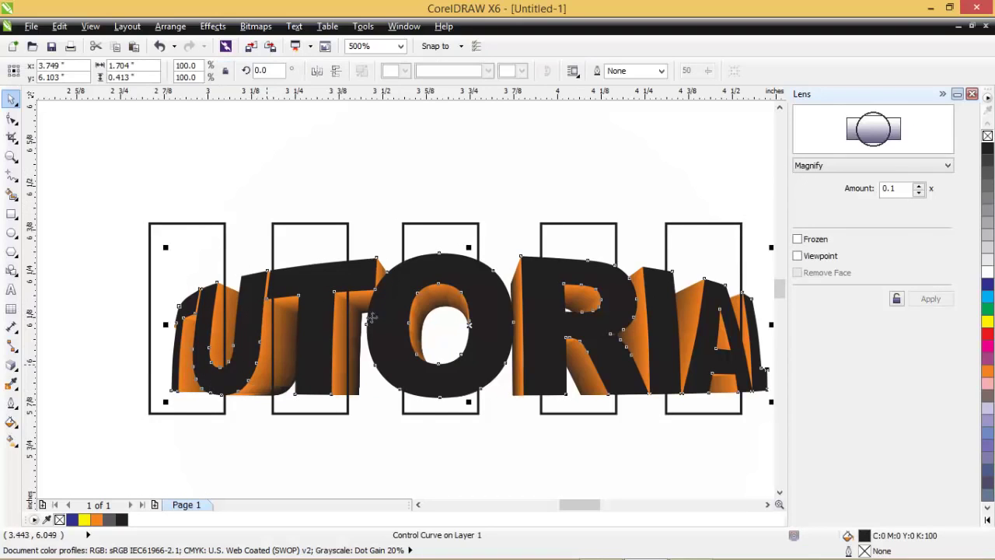
{"action": "left_click", "coordinate": [10, 402]}
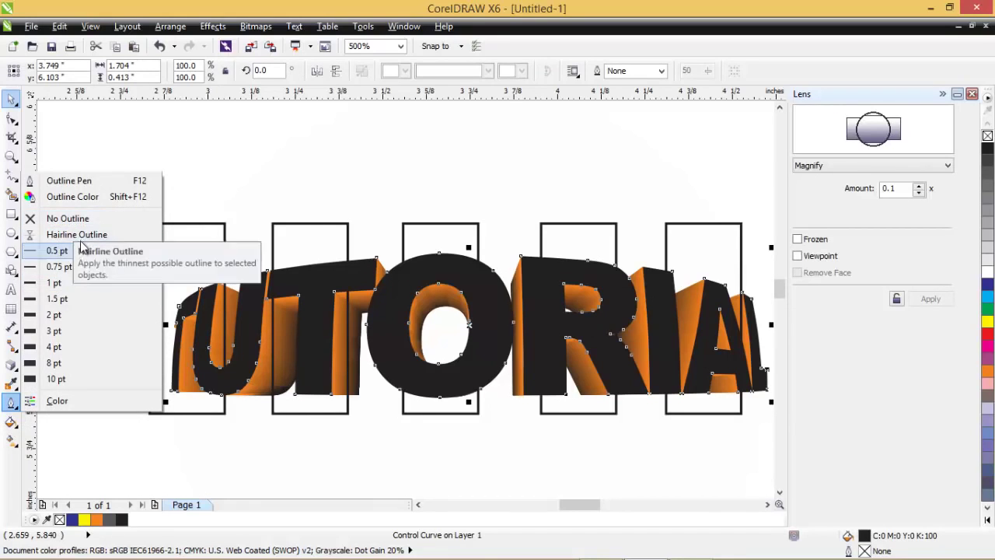
{"action": "left_click", "coordinate": [83, 238]}
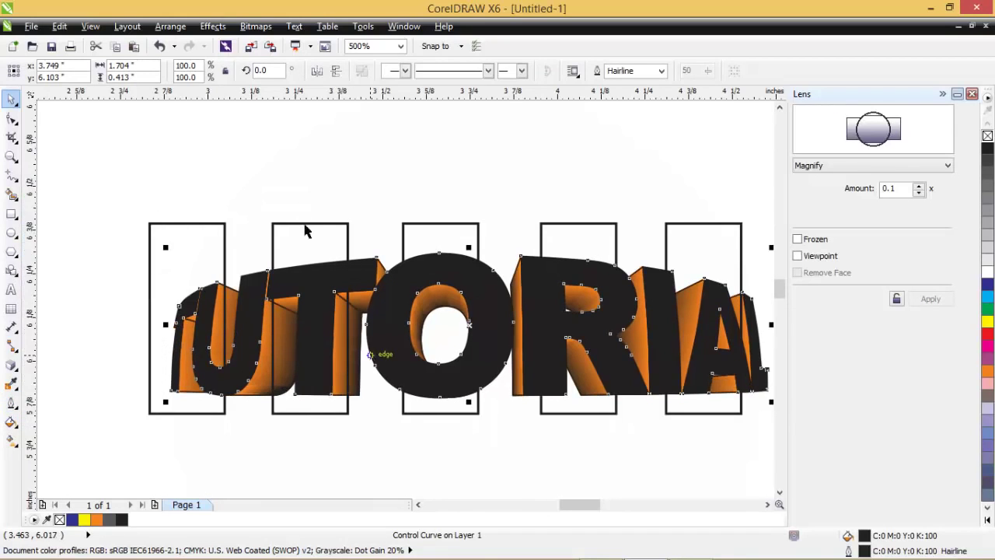
{"action": "left_click", "coordinate": [355, 163]}
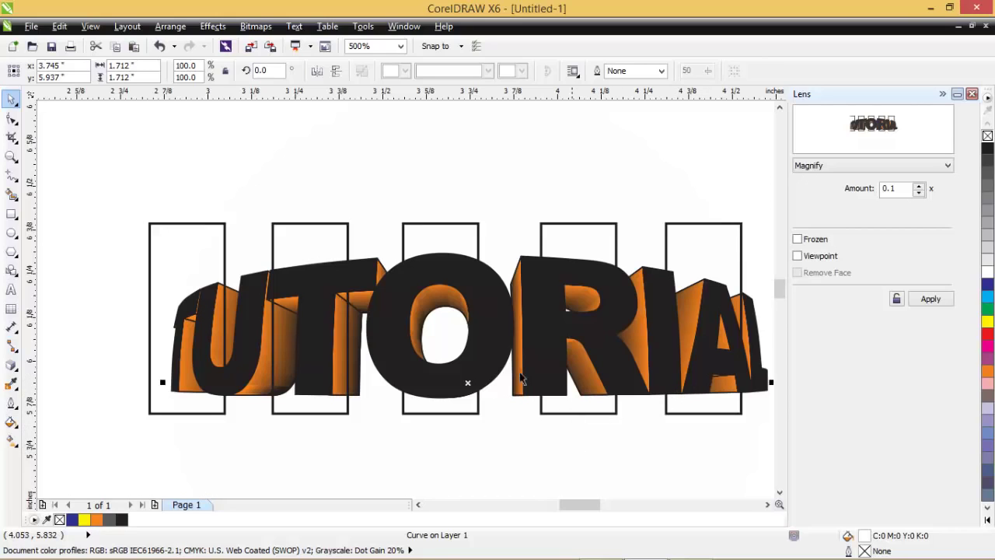
Select the five tall rectangles across the text and group them.
{"action": "left_click", "coordinate": [665, 239]}
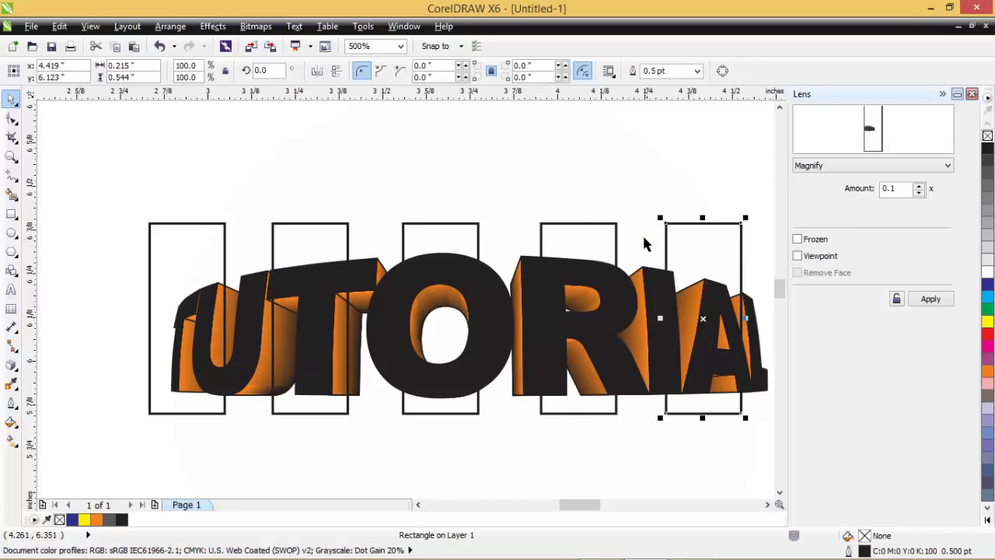
{"action": "left_click", "coordinate": [616, 247], "text": "shift"}
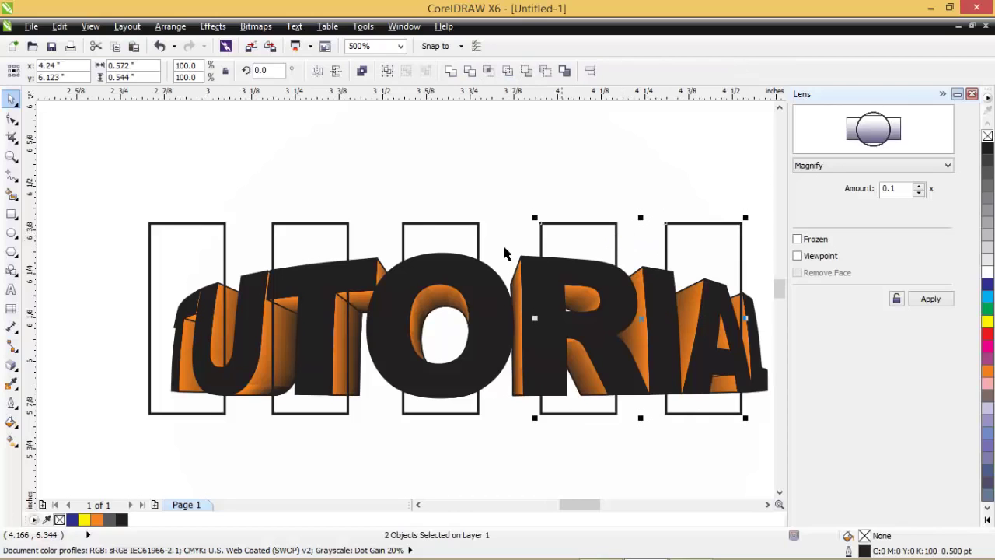
{"action": "left_click", "coordinate": [479, 242], "text": "shift"}
{"action": "left_click", "coordinate": [348, 247], "text": "shift"}
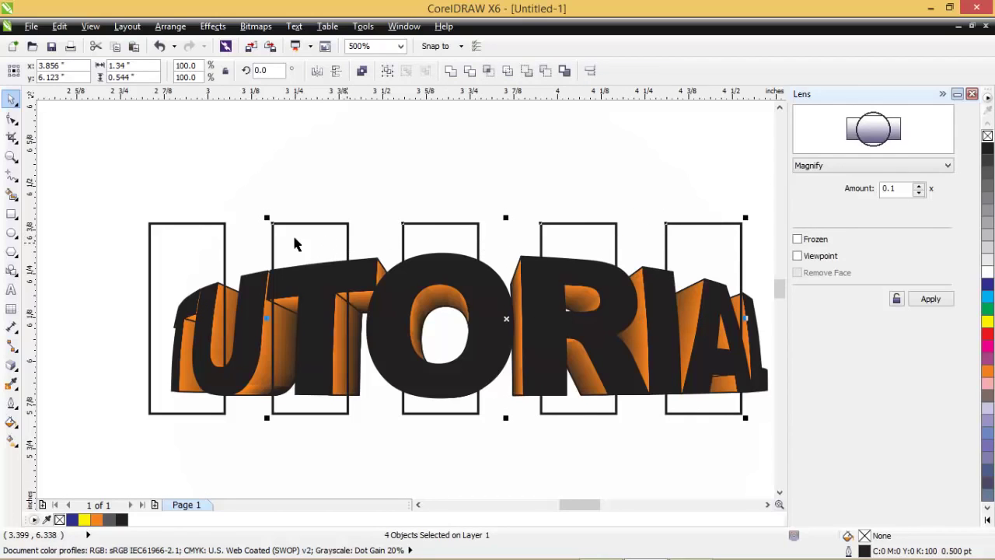
{"action": "left_click", "coordinate": [225, 245], "text": "shift"}
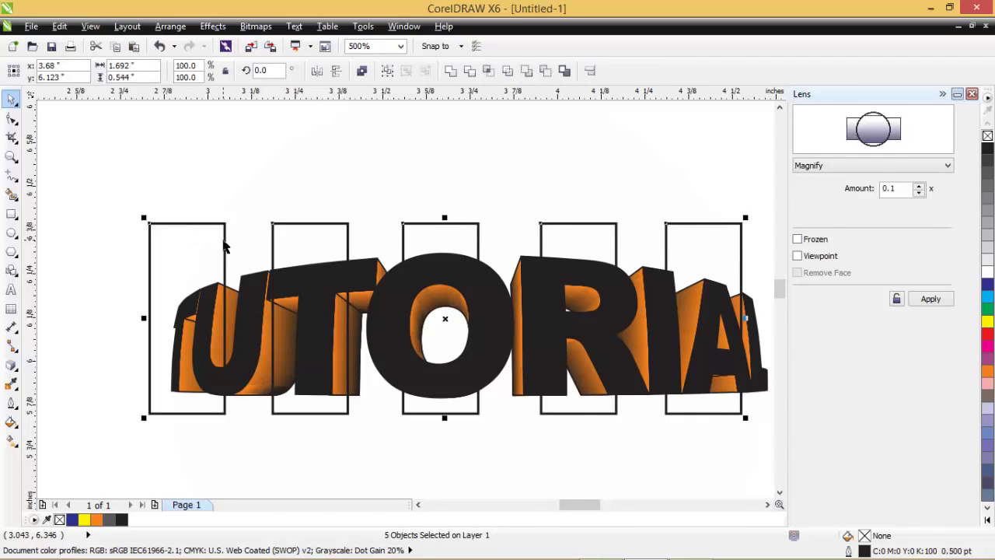
{"action": "right_click", "coordinate": [225, 246]}
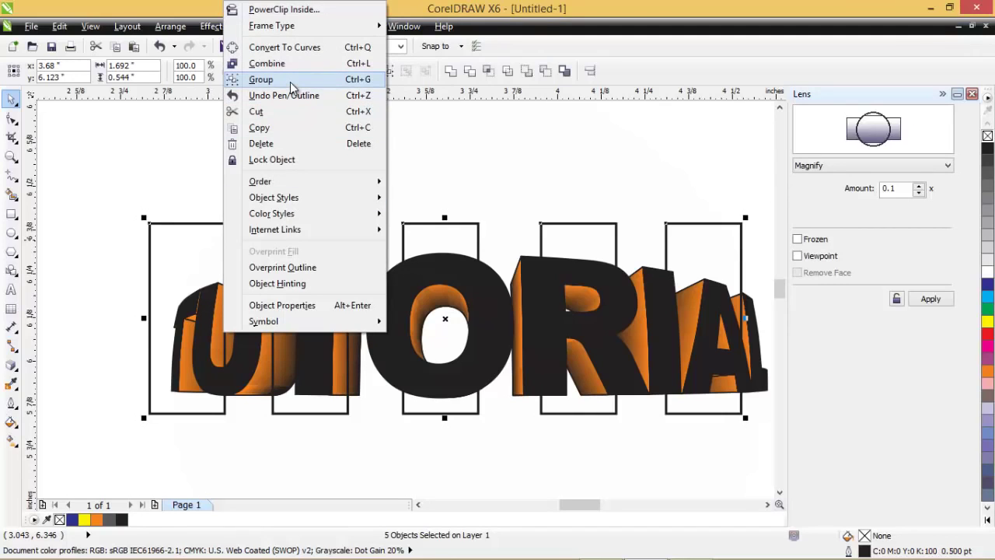
{"action": "left_click", "coordinate": [290, 82]}
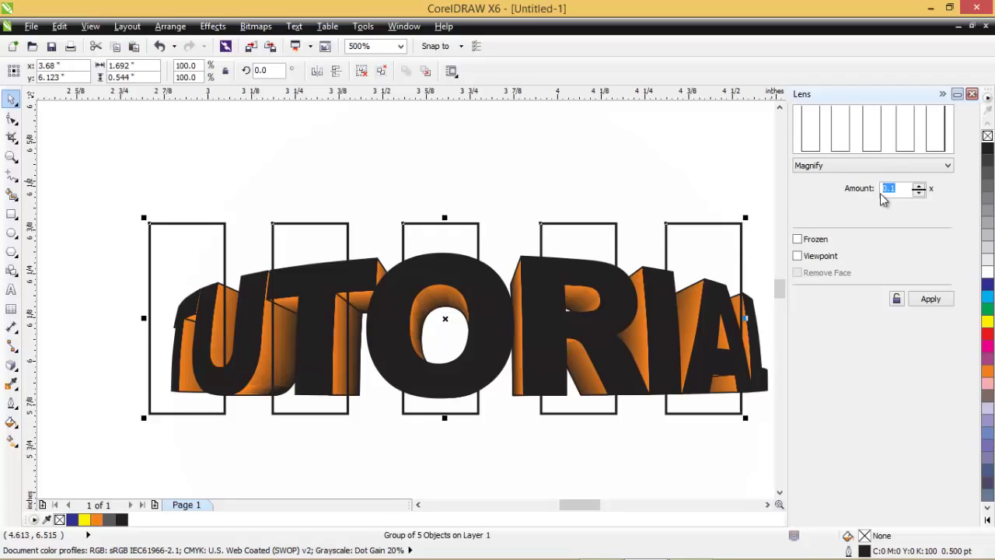
Apply the Magnify lens to the grouped rectangles, trying an amount of 1 before settling on 1.1.
{"action": "type", "text": "1"}
{"action": "left_click", "coordinate": [931, 300]}
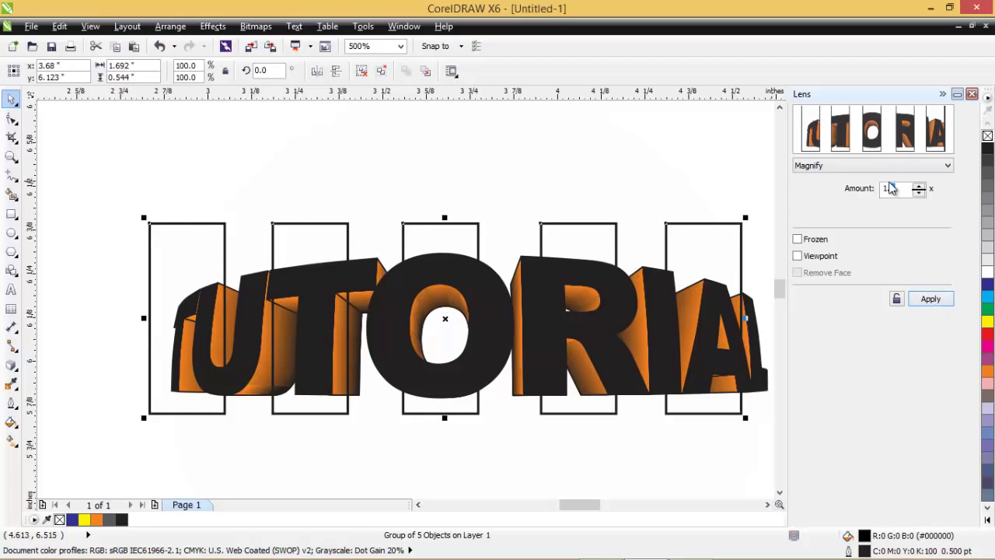
{"action": "type", "text": ".1"}
{"action": "left_click", "coordinate": [937, 299]}
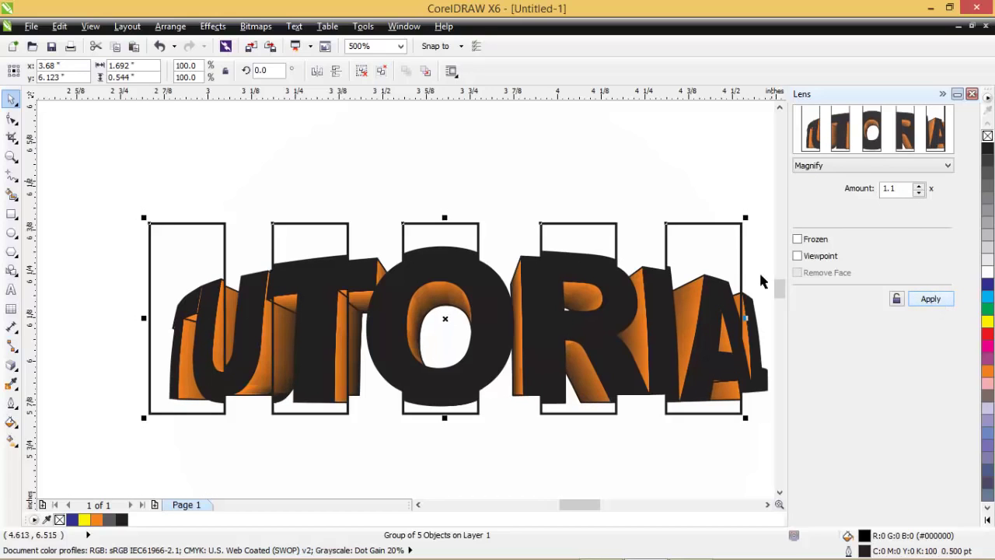
{"action": "scroll", "coordinate": [445, 289], "scroll_direction": "down", "scroll_amount": 1}
{"action": "scroll", "coordinate": [451, 292], "scroll_direction": "up", "scroll_amount": 1}
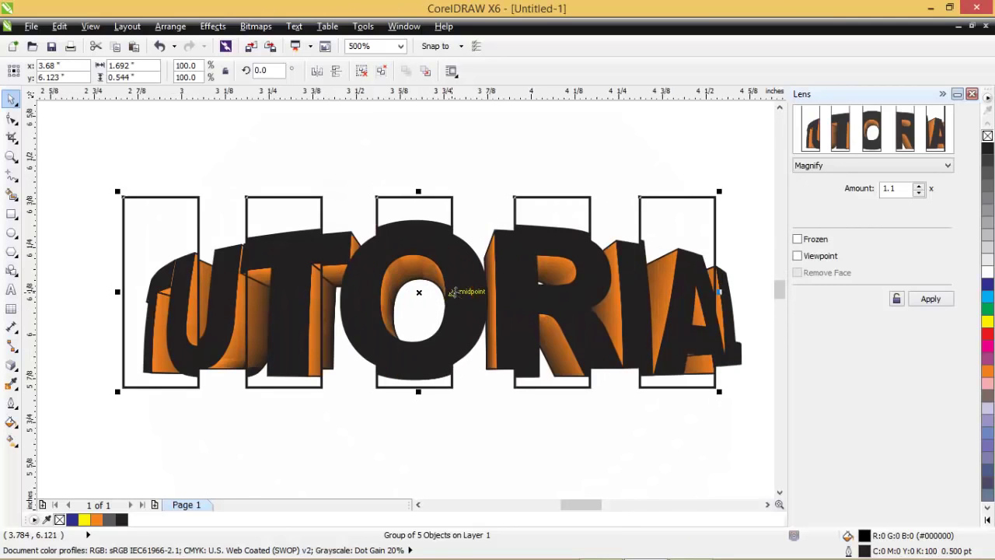
Remove the hairline outline from the extruded TUTORIAL text.
{"action": "left_click", "coordinate": [81, 188]}
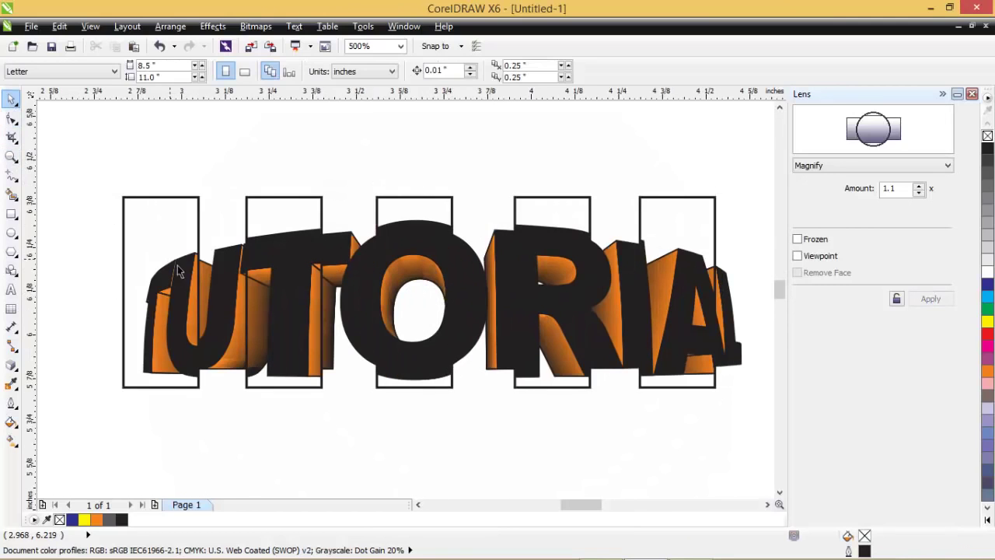
{"action": "left_click", "coordinate": [215, 295]}
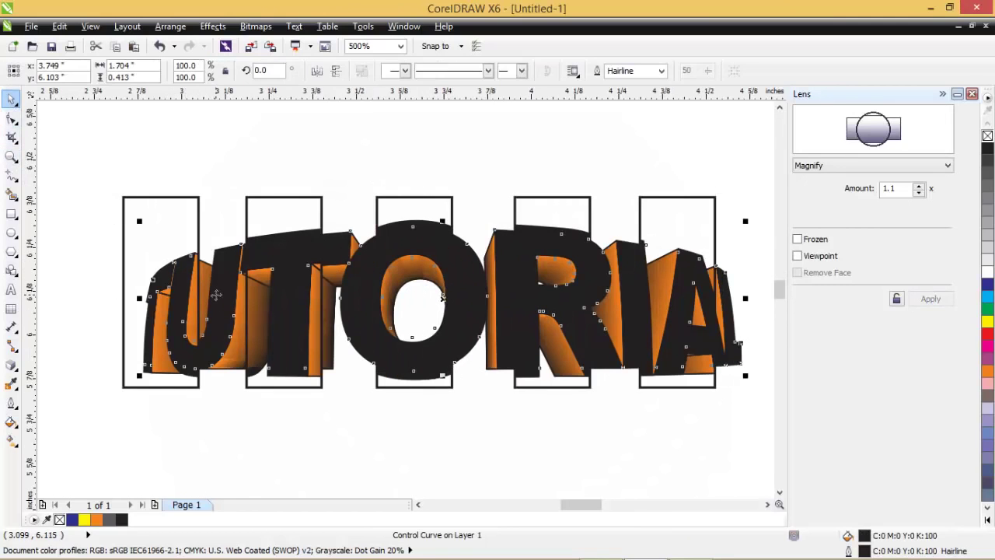
{"action": "left_click", "coordinate": [12, 405]}
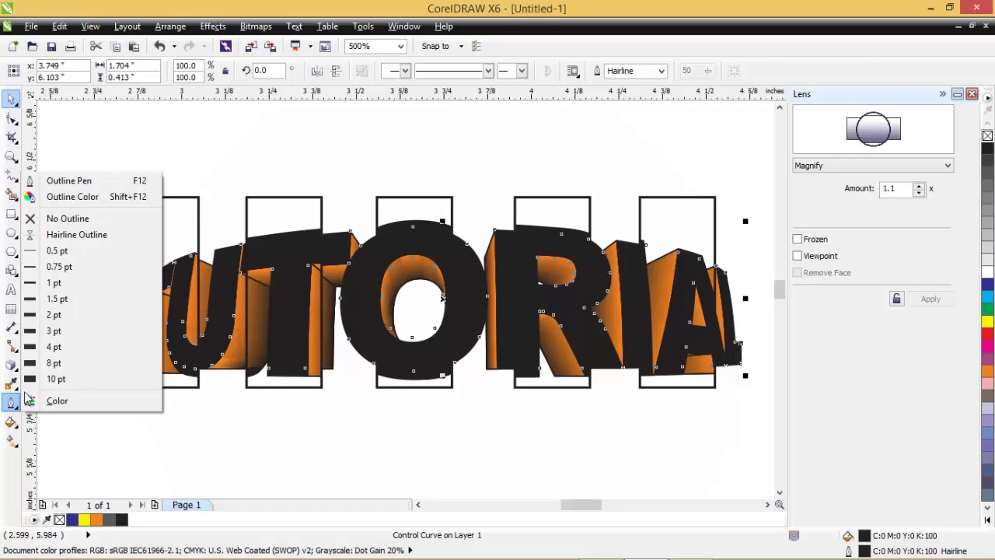
{"action": "left_click", "coordinate": [69, 220]}
{"action": "left_click", "coordinate": [558, 360]}
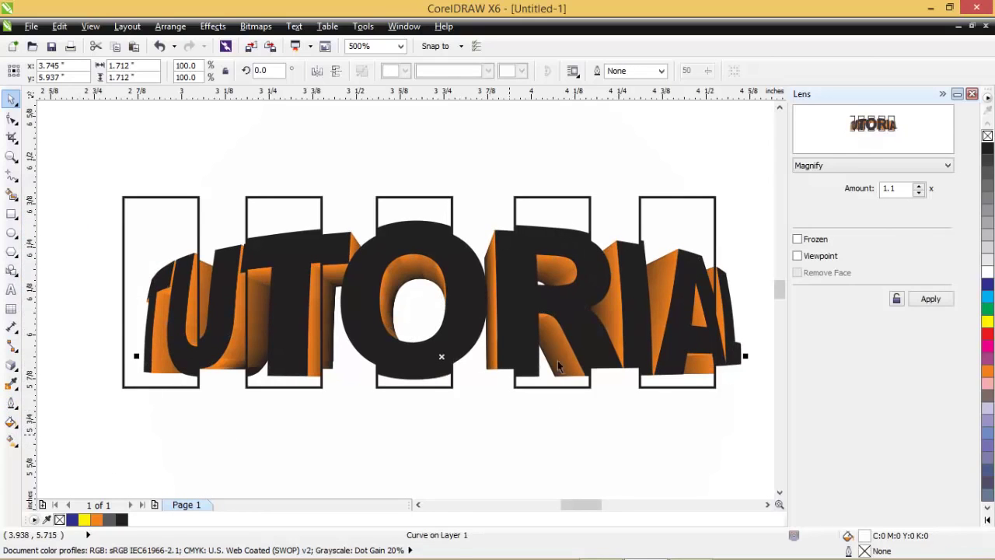
{"action": "left_click", "coordinate": [14, 402]}
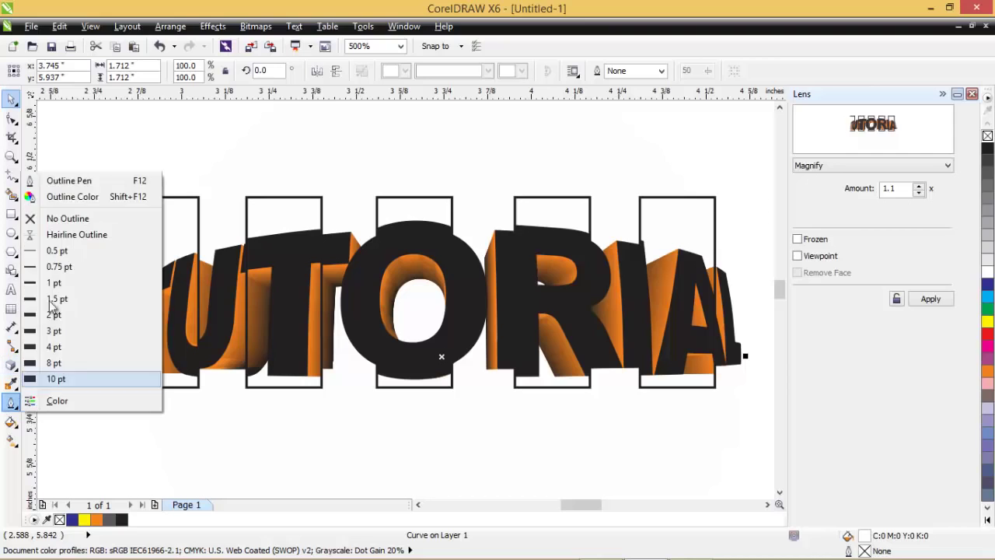
{"action": "left_click", "coordinate": [78, 234]}
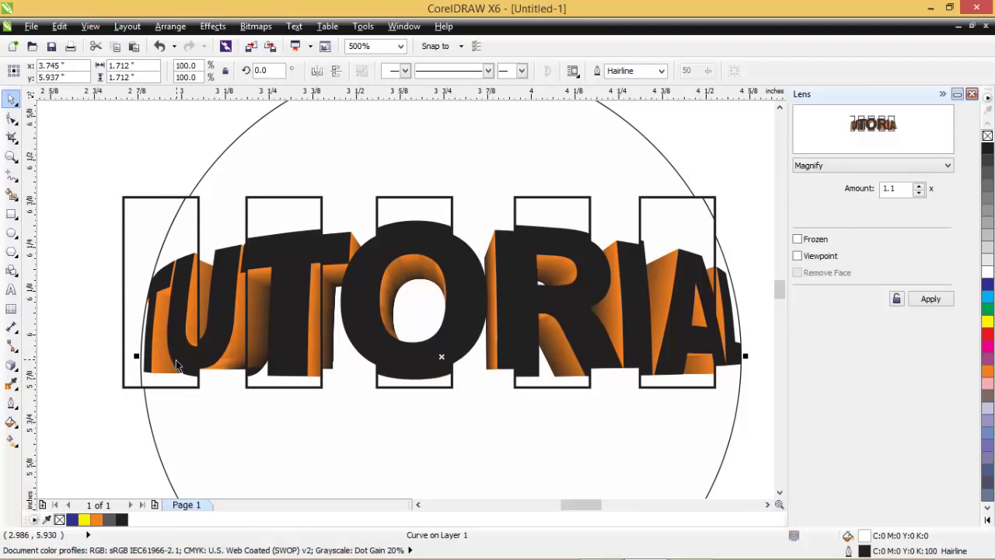
{"action": "scroll", "coordinate": [154, 377], "scroll_direction": "down", "scroll_amount": 2}
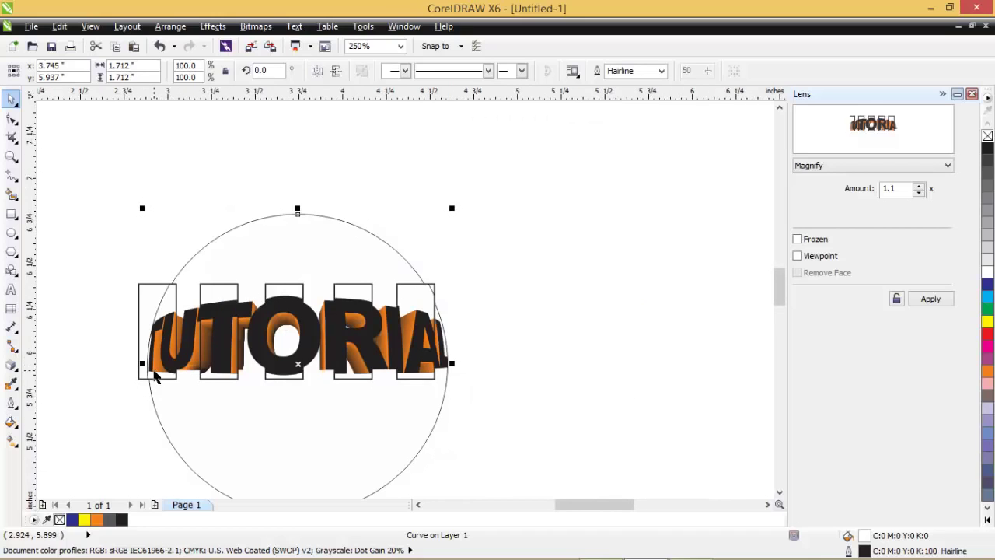
{"action": "key", "text": "ctrl+z"}
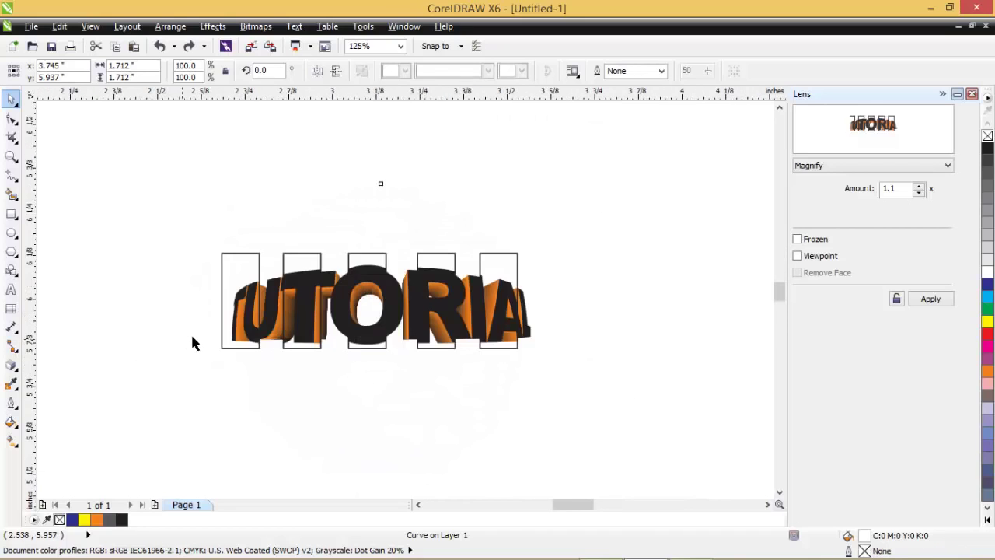
Give the extruded TUTORIAL text a 0.5 pt outline and deselect it.
{"action": "scroll", "coordinate": [194, 339], "scroll_direction": "up", "scroll_amount": 2}
{"action": "left_click", "coordinate": [381, 306]}
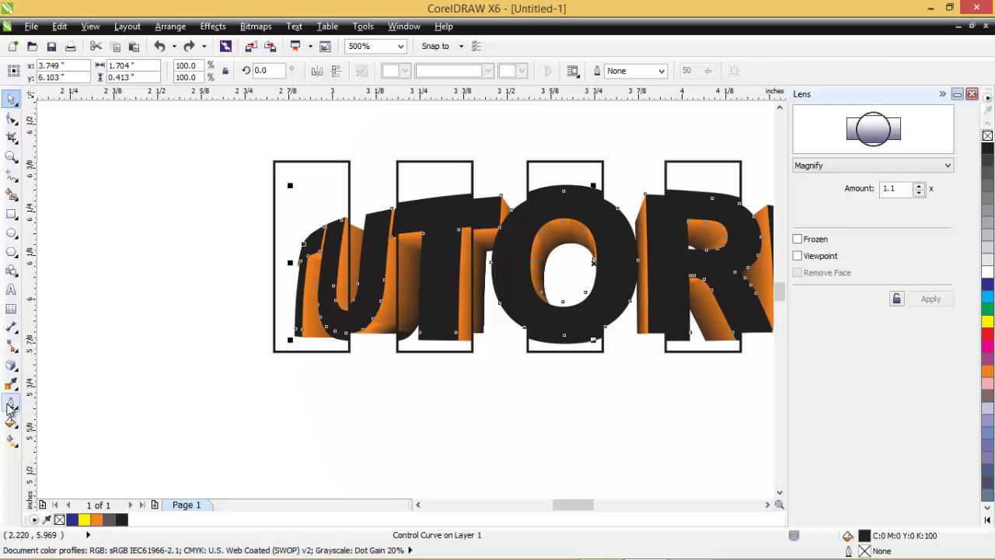
{"action": "left_click", "coordinate": [12, 403]}
{"action": "left_click", "coordinate": [14, 386]}
{"action": "left_click", "coordinate": [15, 411]}
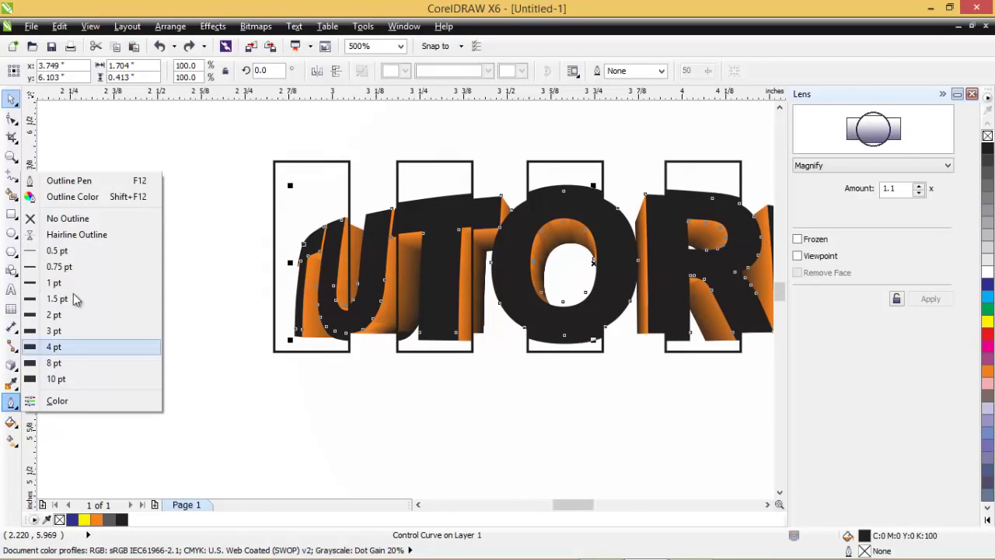
{"action": "left_click", "coordinate": [84, 253]}
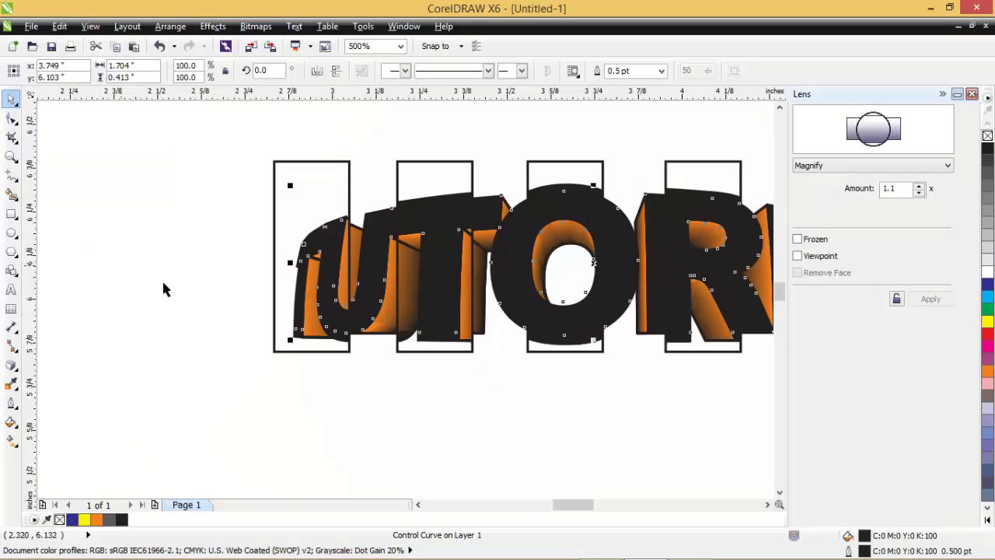
{"action": "scroll", "coordinate": [161, 278], "scroll_direction": "down", "scroll_amount": 2}
{"action": "scroll", "coordinate": [290, 287], "scroll_direction": "up", "scroll_amount": 2}
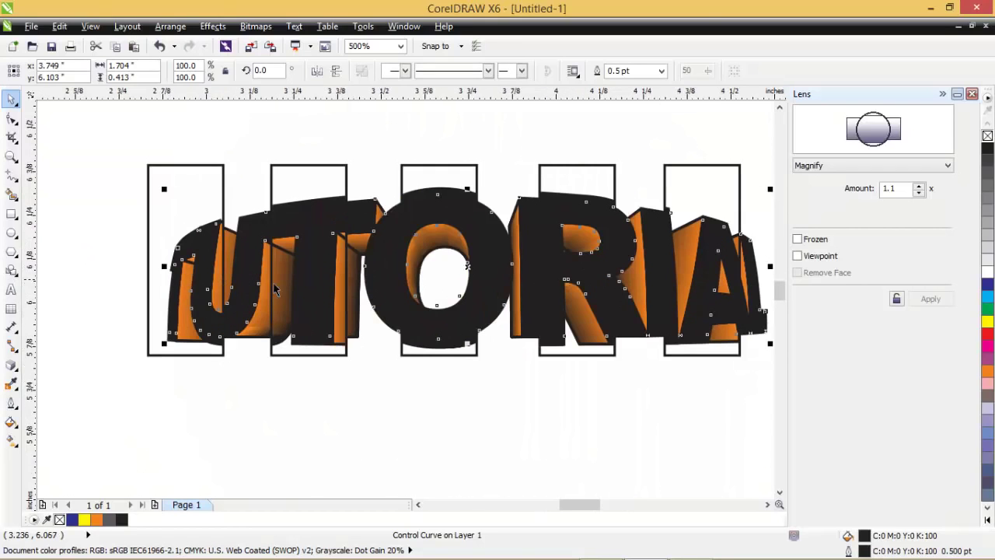
{"action": "left_click", "coordinate": [97, 282]}
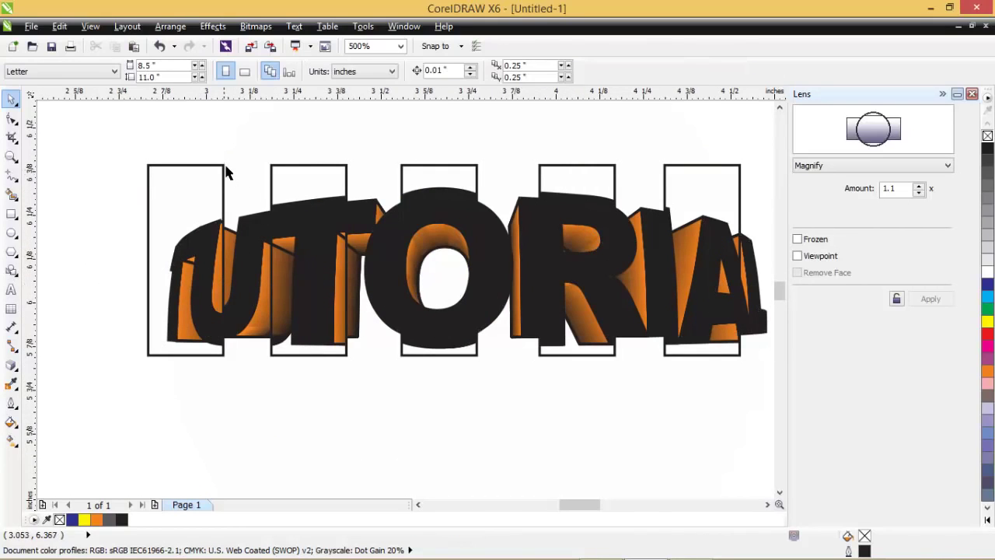
Skew the group of five lens rectangles horizontally so that their upper edges slant slightly to the right.
{"action": "left_click", "coordinate": [224, 172]}
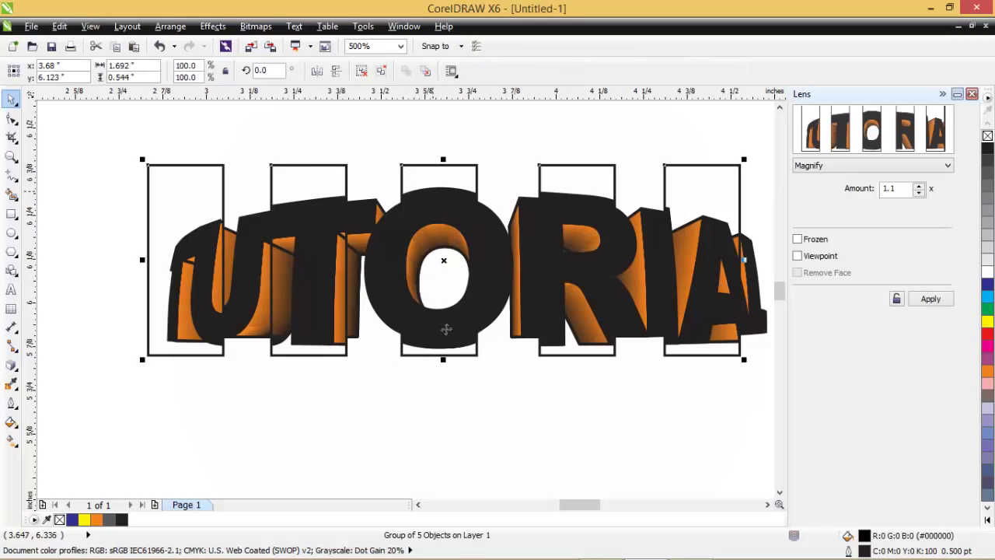
{"action": "left_click", "coordinate": [444, 262]}
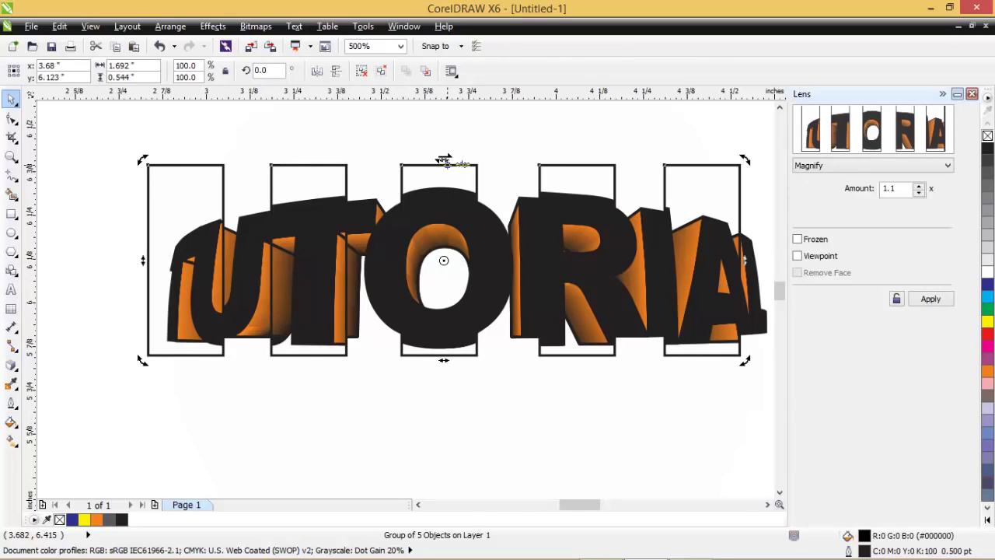
{"action": "left_click_drag", "start_coordinate": [444, 161], "coordinate": [458, 164]}
{"action": "scroll", "coordinate": [308, 288], "scroll_direction": "down", "scroll_amount": 3}
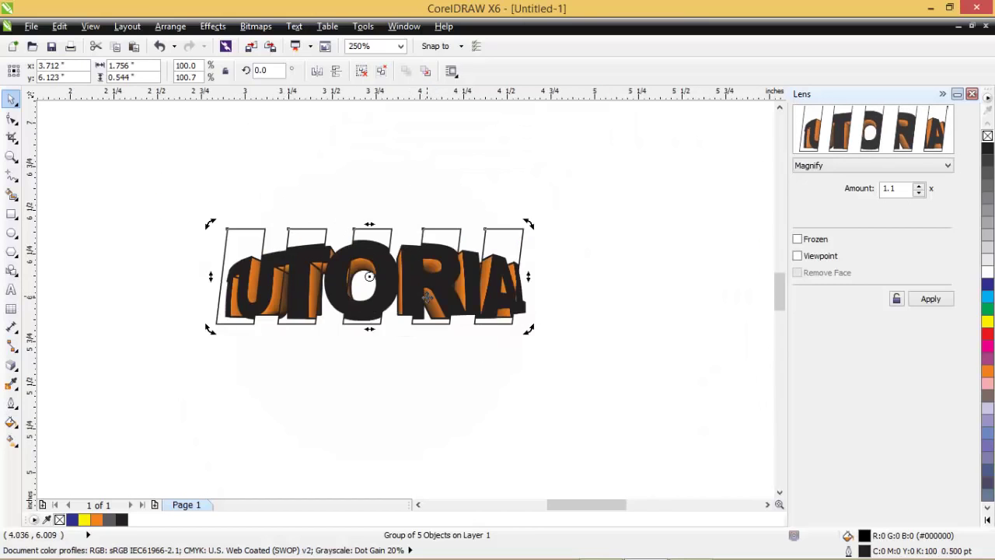
{"action": "scroll", "coordinate": [404, 293], "scroll_direction": "up", "scroll_amount": 3}
{"action": "scroll", "coordinate": [437, 298], "scroll_direction": "down", "scroll_amount": 2}
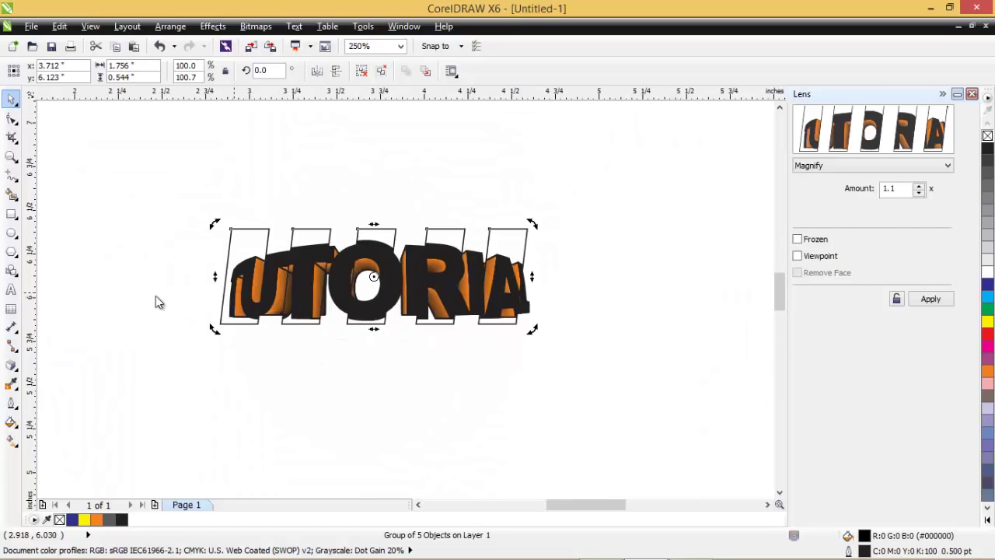
Remove the outline from the slanted group of lens rectangles and deselect the group.
{"action": "left_click", "coordinate": [11, 404]}
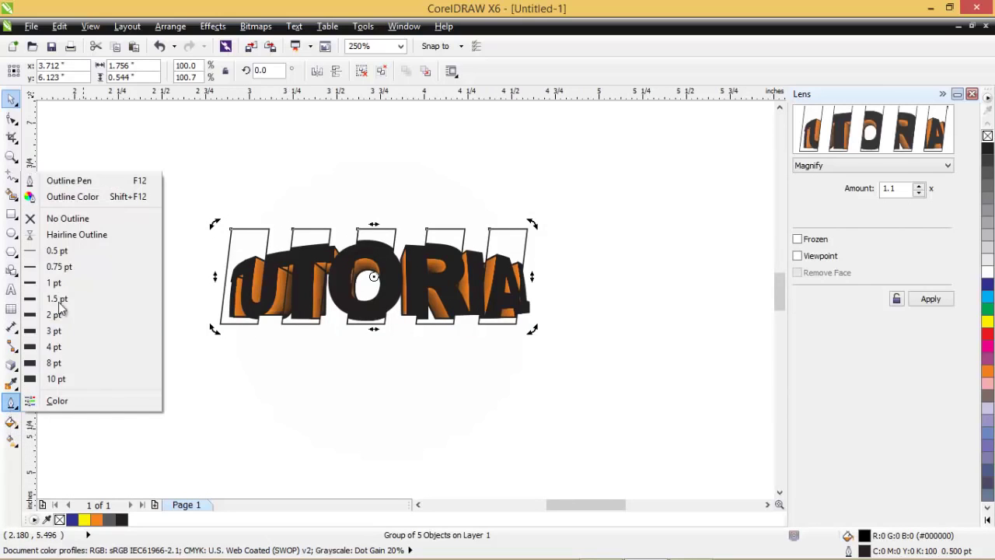
{"action": "left_click", "coordinate": [93, 223]}
{"action": "left_click", "coordinate": [295, 333]}
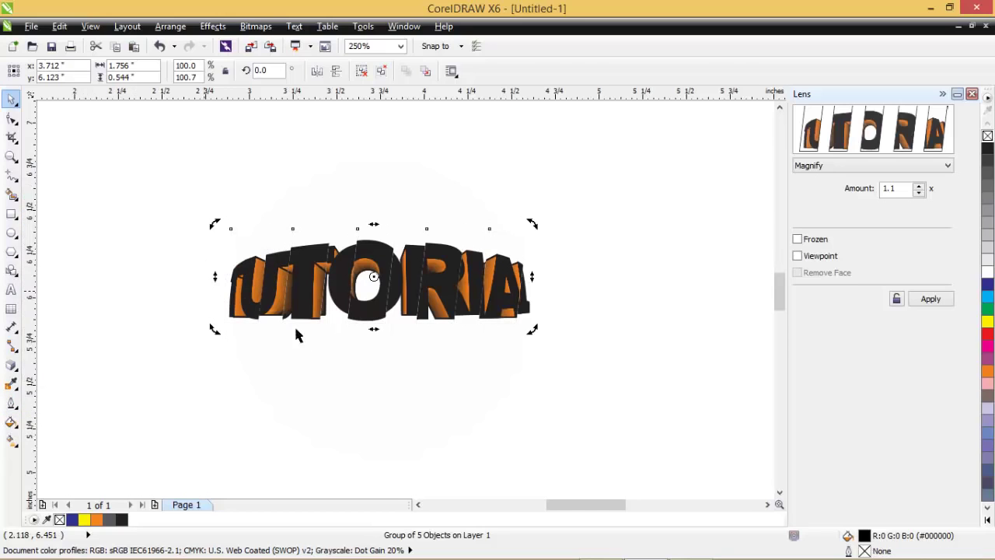
{"action": "left_click", "coordinate": [366, 285]}
{"action": "scroll", "coordinate": [367, 285], "scroll_direction": "up", "scroll_amount": 2}
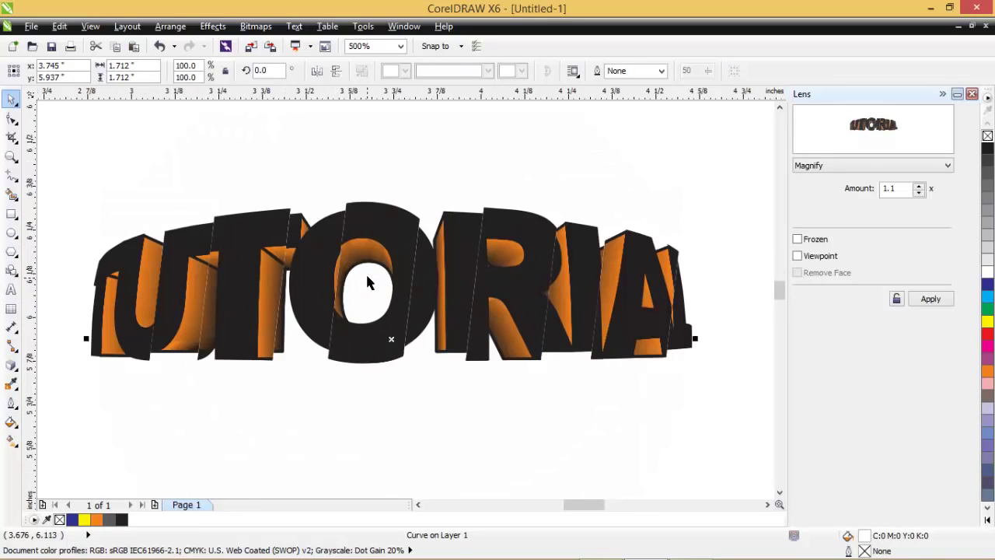